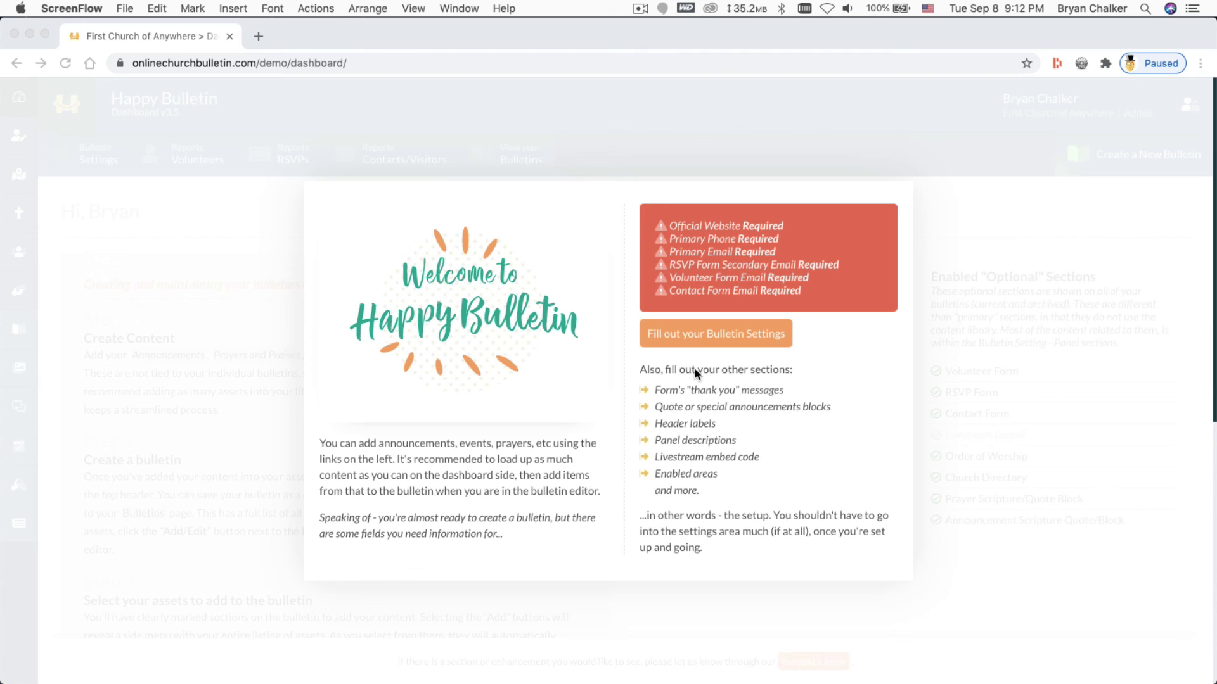
Dismiss the welcome popup via 'Fill out your Bulletin Settings' to reach the Bulletin Settings page
click(714, 332)
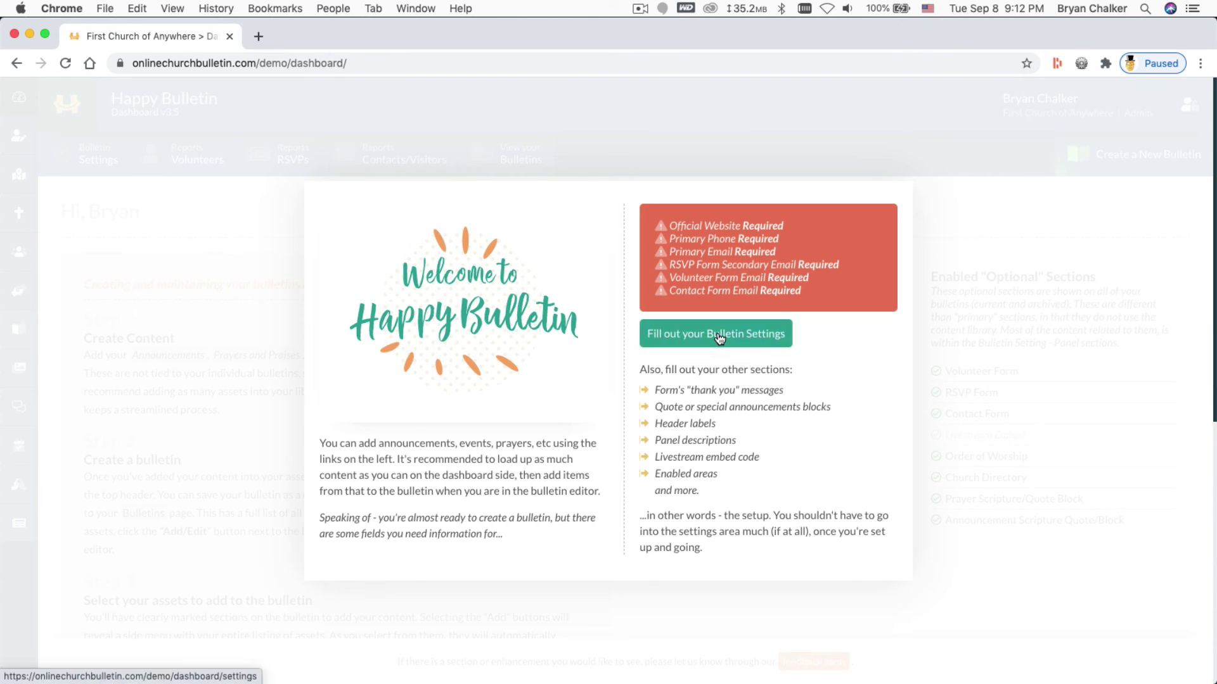
click(707, 338)
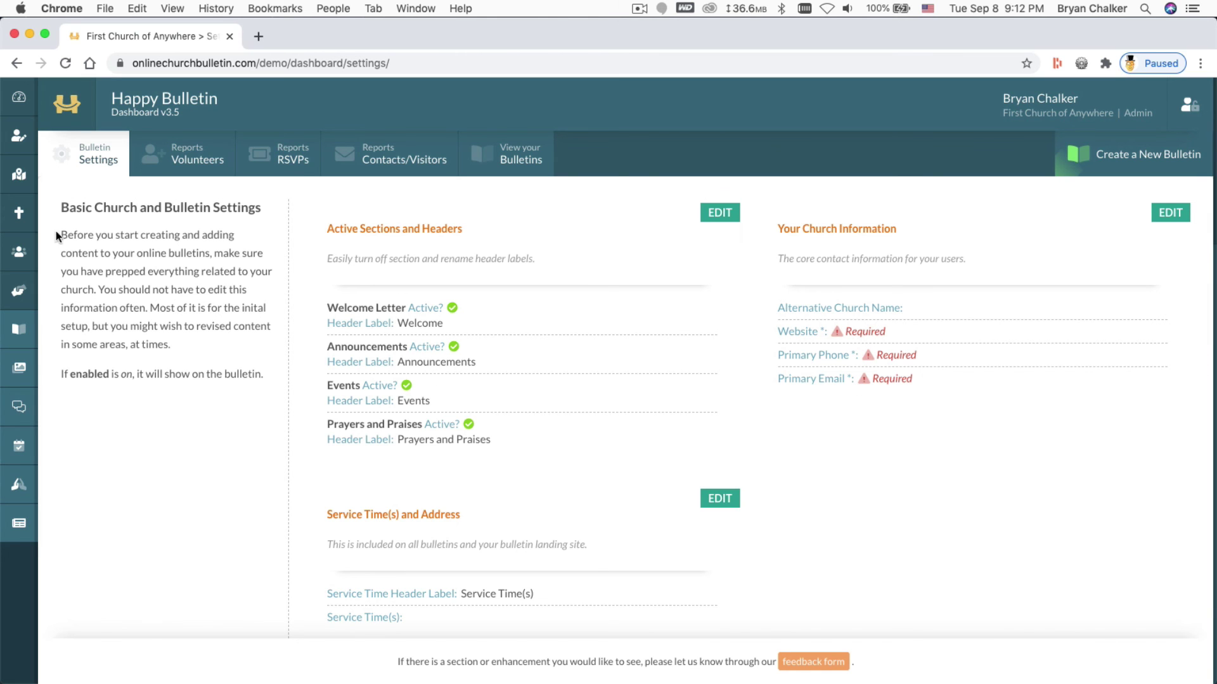
In the Staff Directory, start a new staff member and enter their first and last name
click(20, 257)
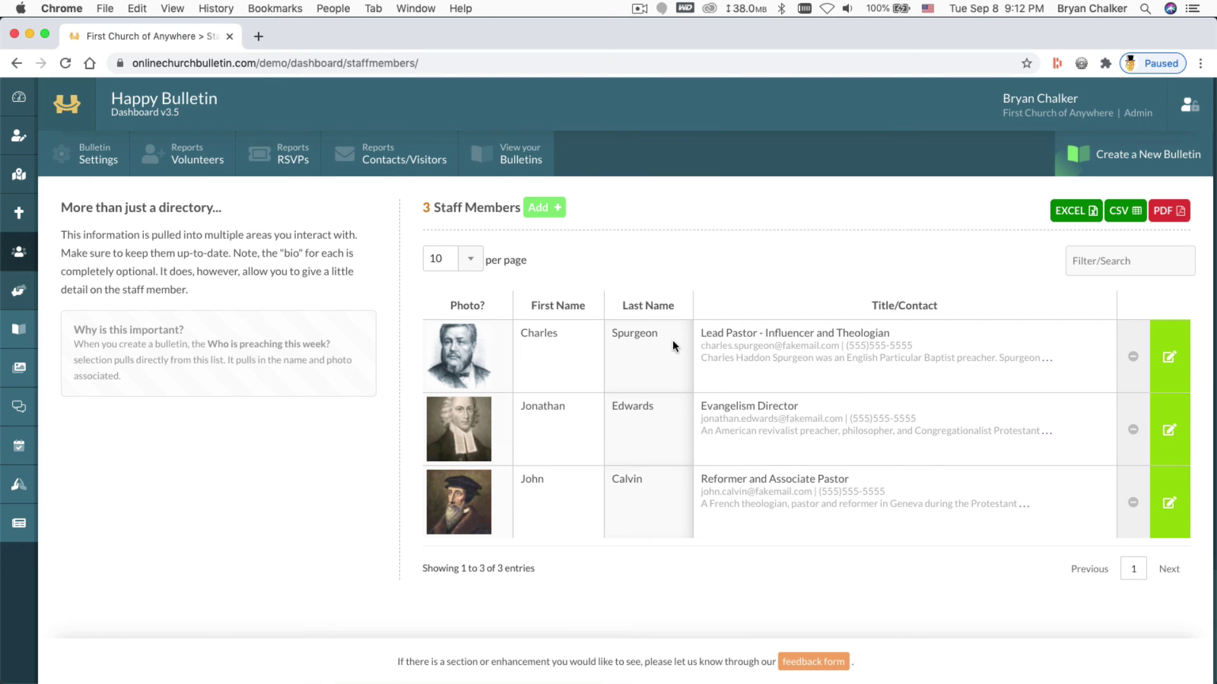
click(540, 208)
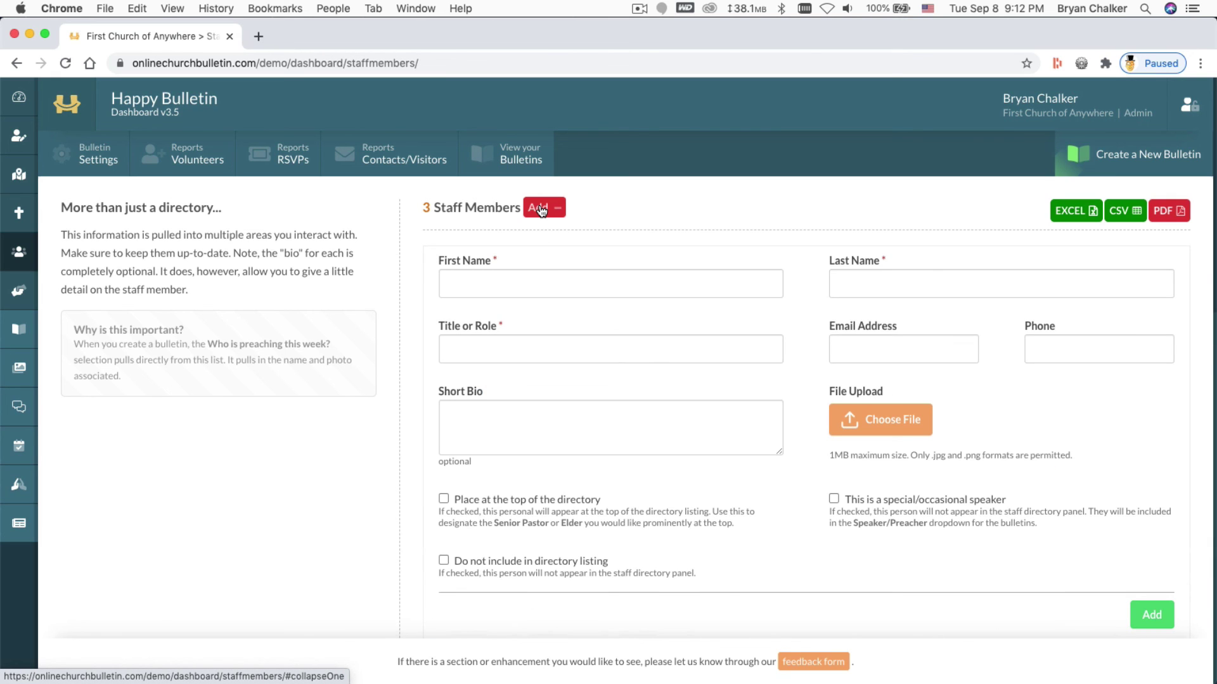
click(546, 281)
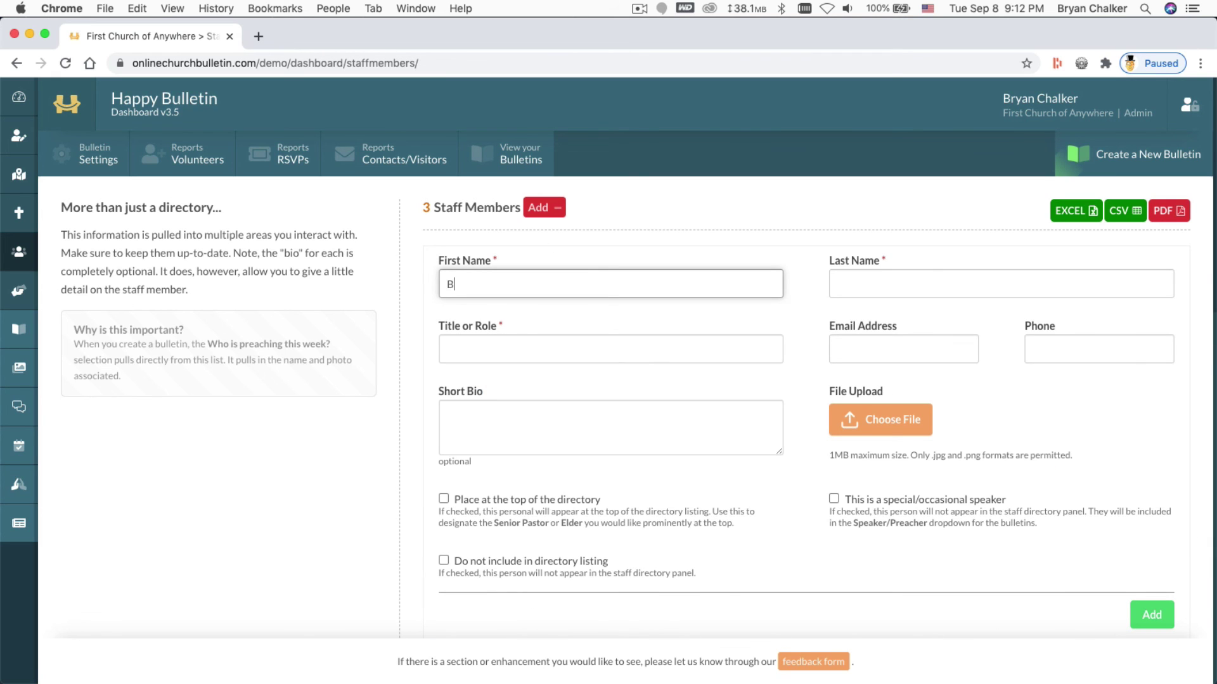
key(Tab)
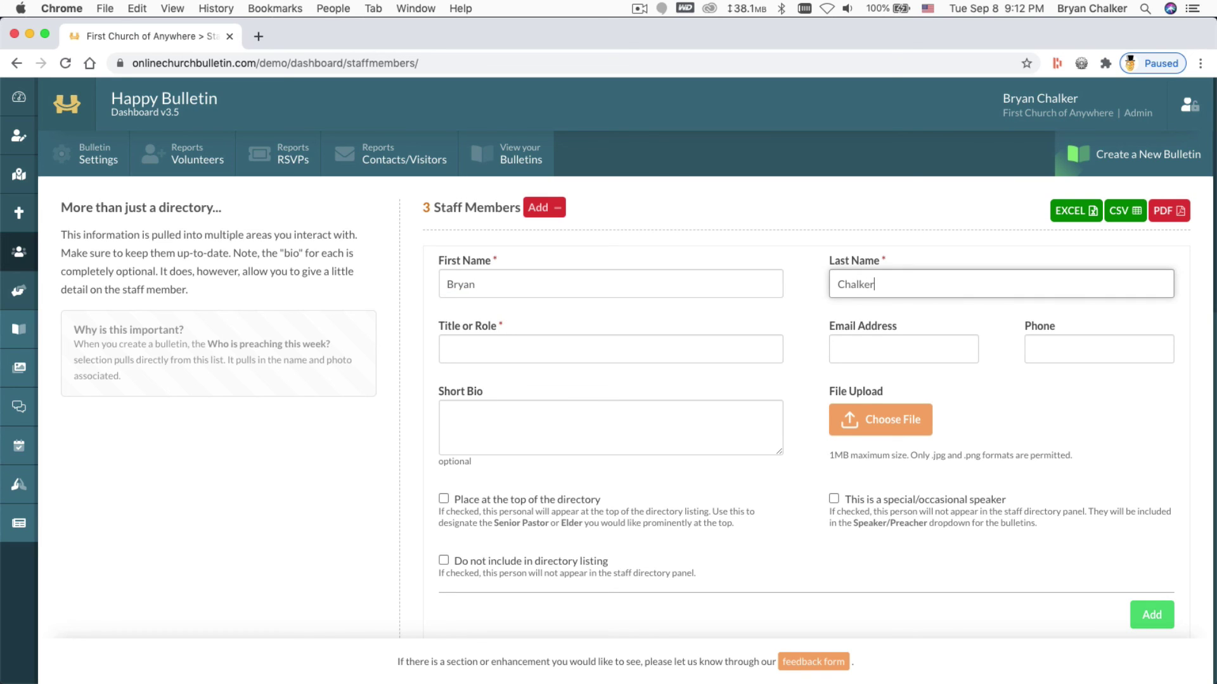
key(Tab)
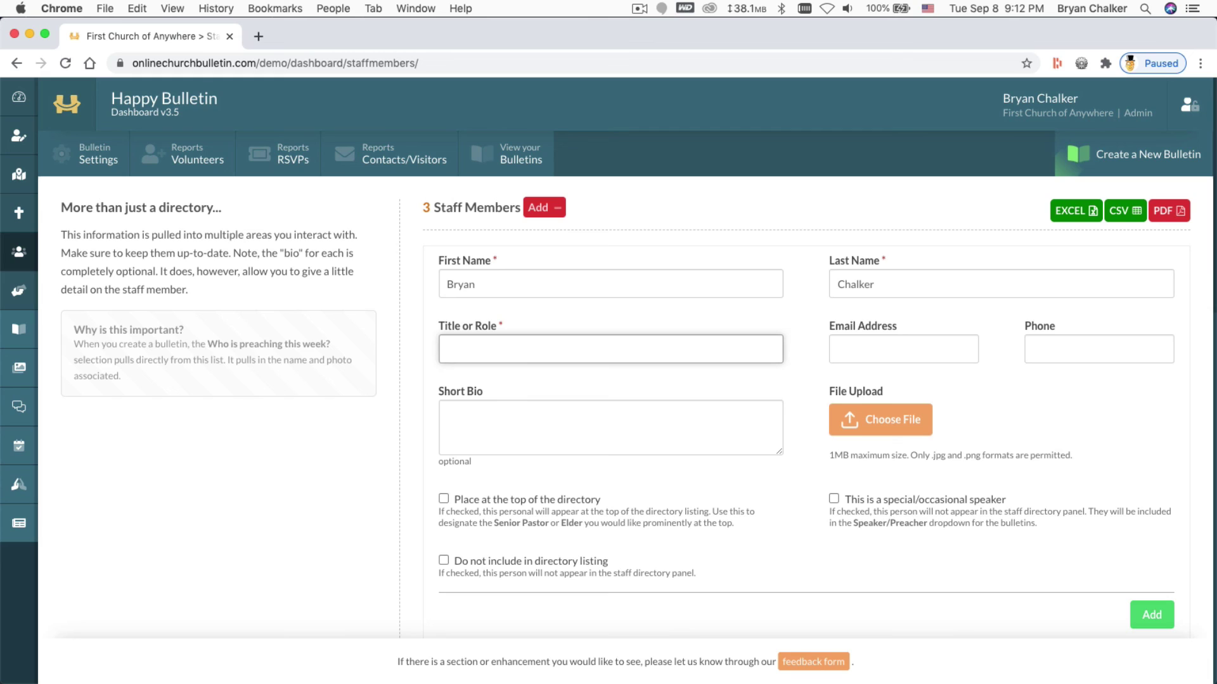
Give the staff member the Admin title, an email address and a phone number, then submit
text(Admin)
key(Tab)
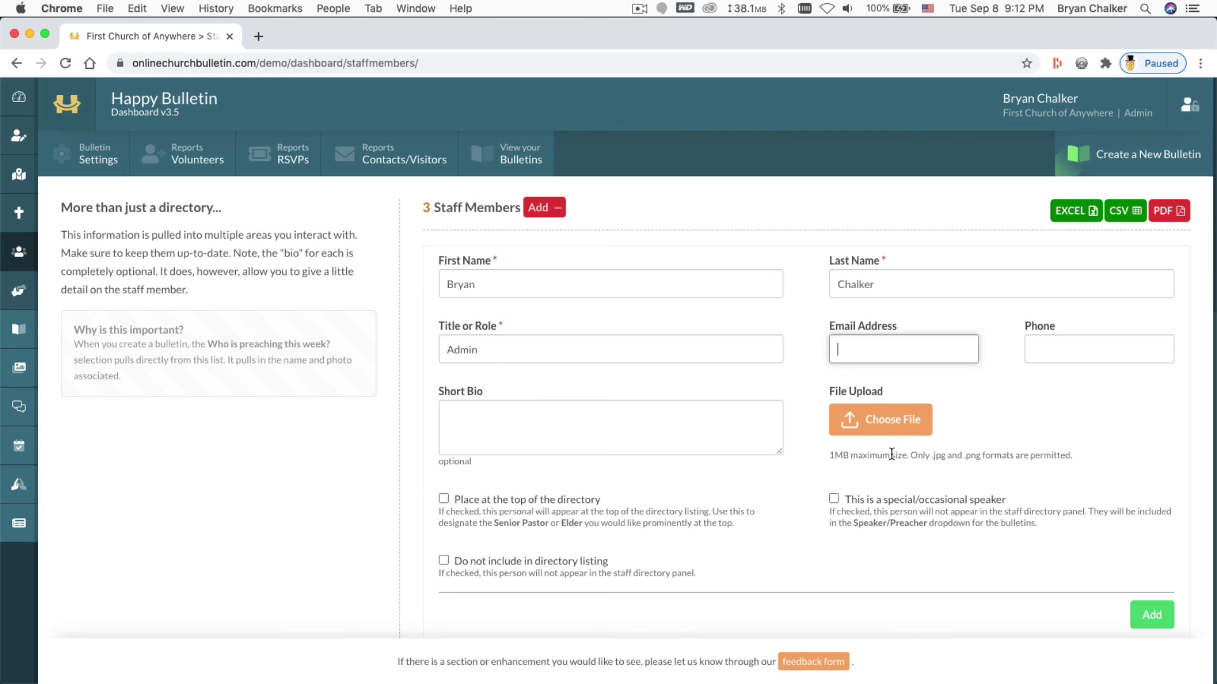
text(me@me.com)
key(Tab)
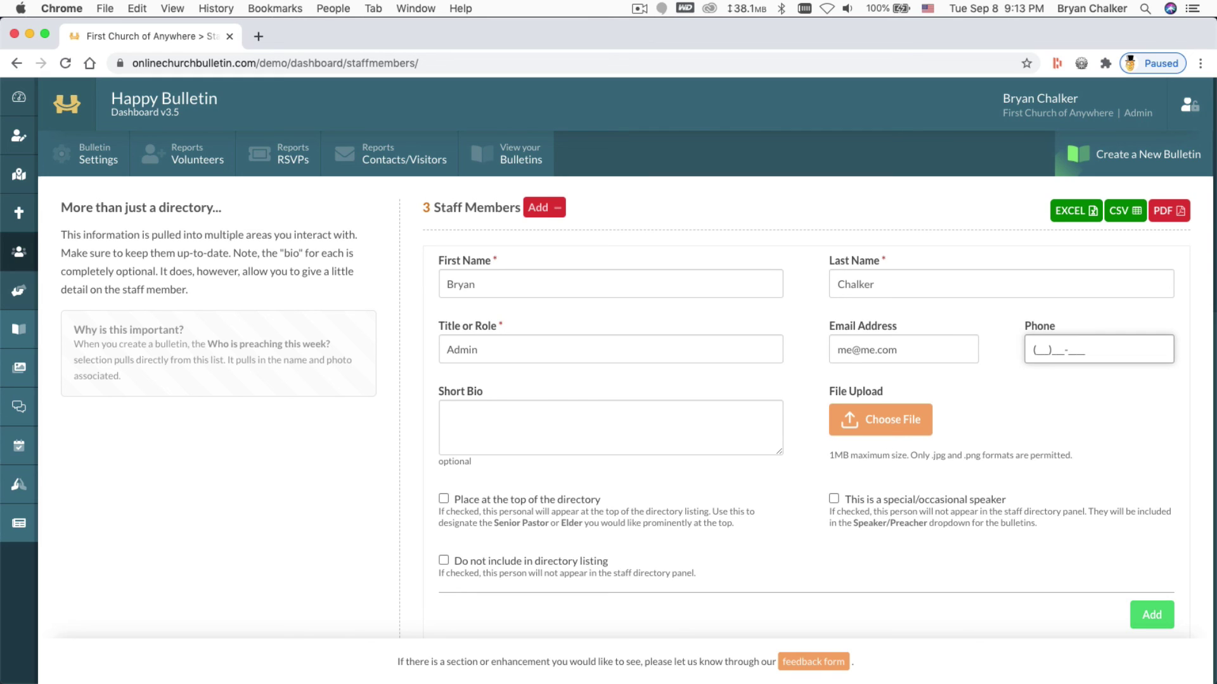
text(555)555-5555)
key(Tab)
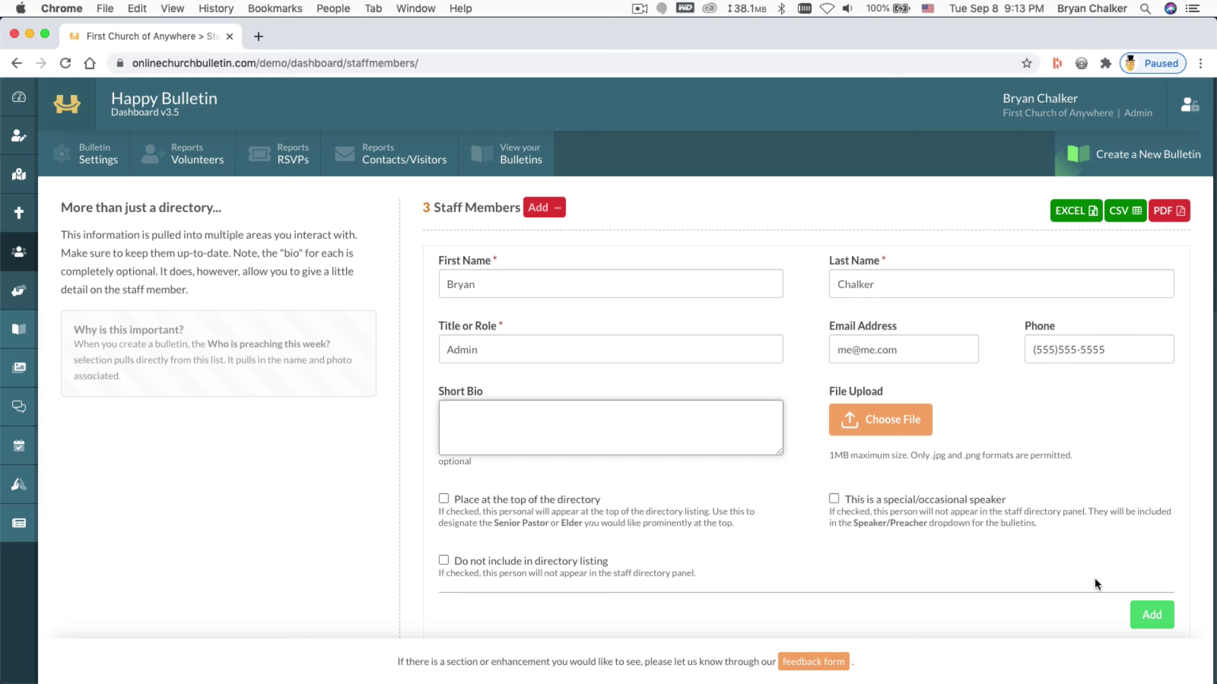
click(1152, 614)
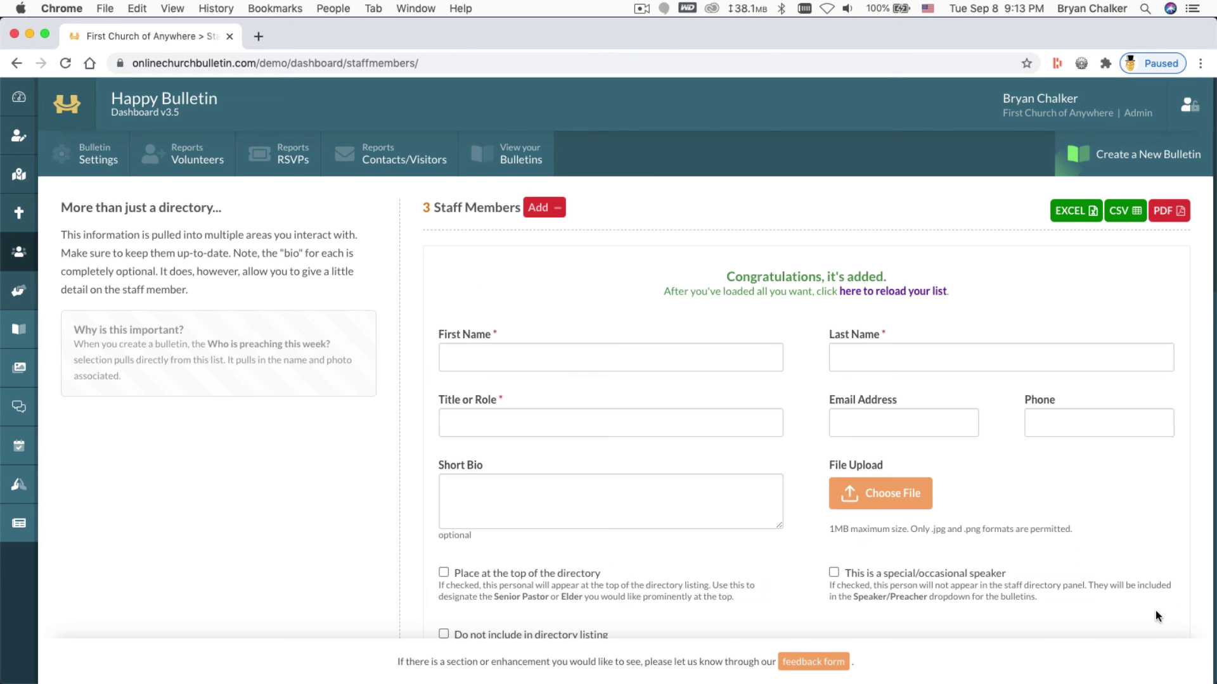
Reload the staff list to show all four members, then go back to Bulletin Settings
click(892, 298)
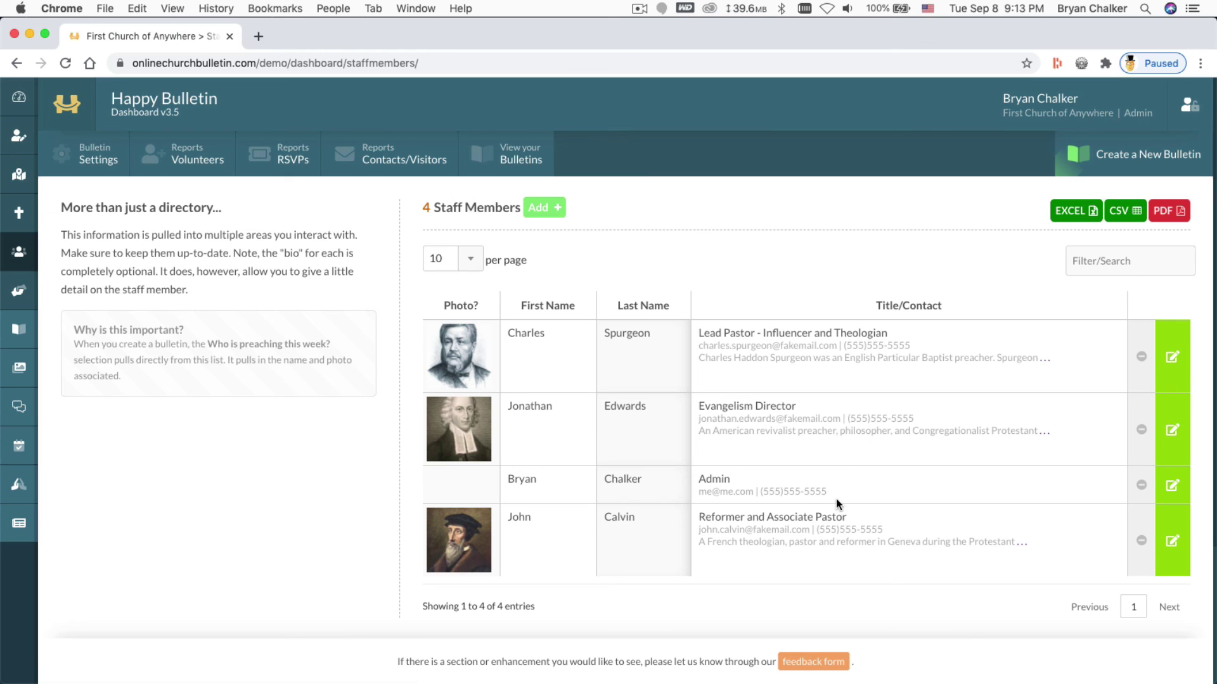
click(98, 160)
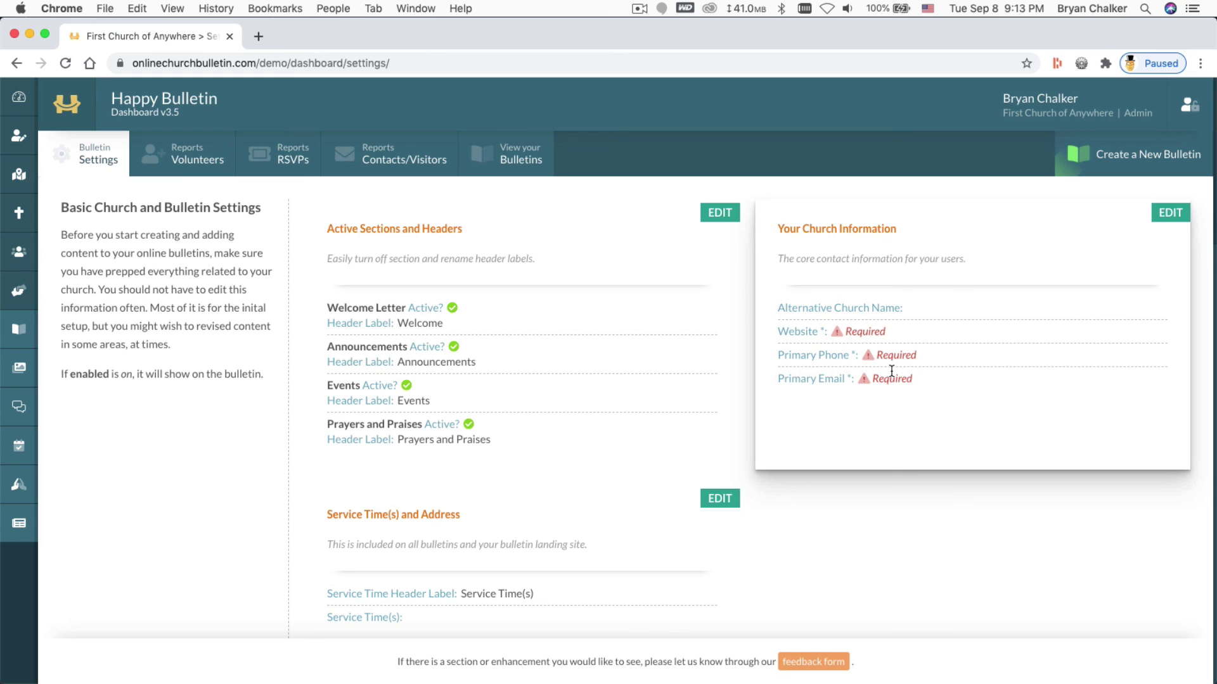
Look over the settings panels, then open Your Church Information for editing
scroll(891, 370, down, 10)
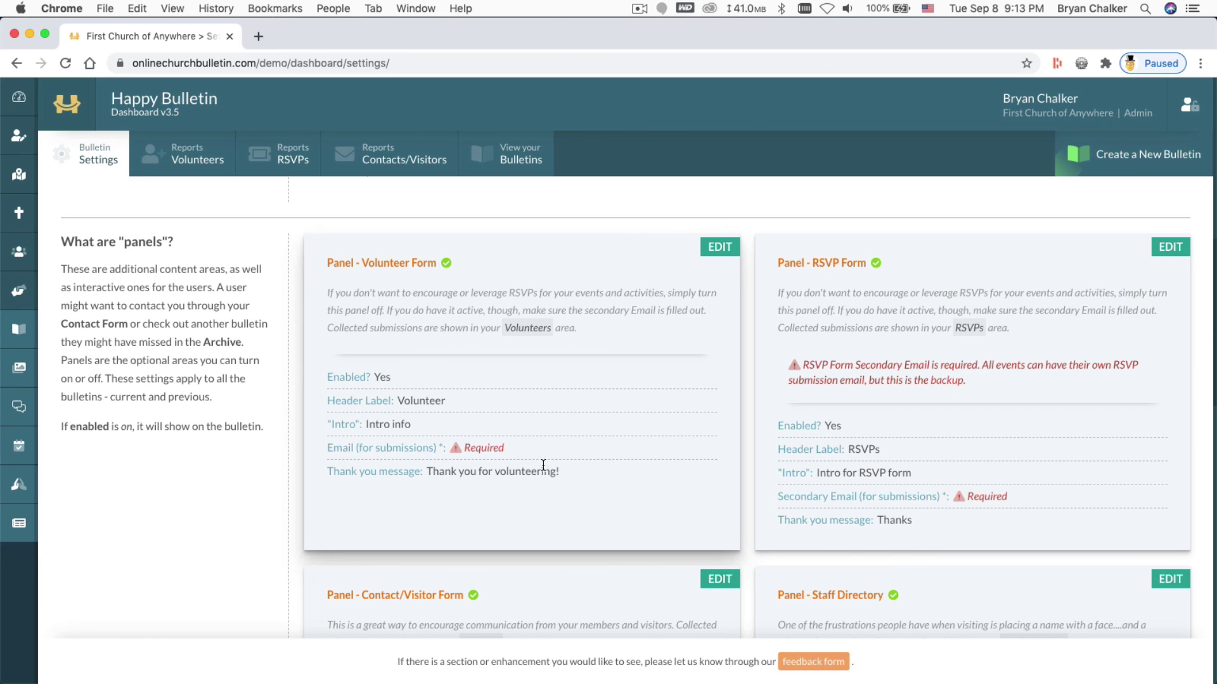
scroll(543, 465, down, 5)
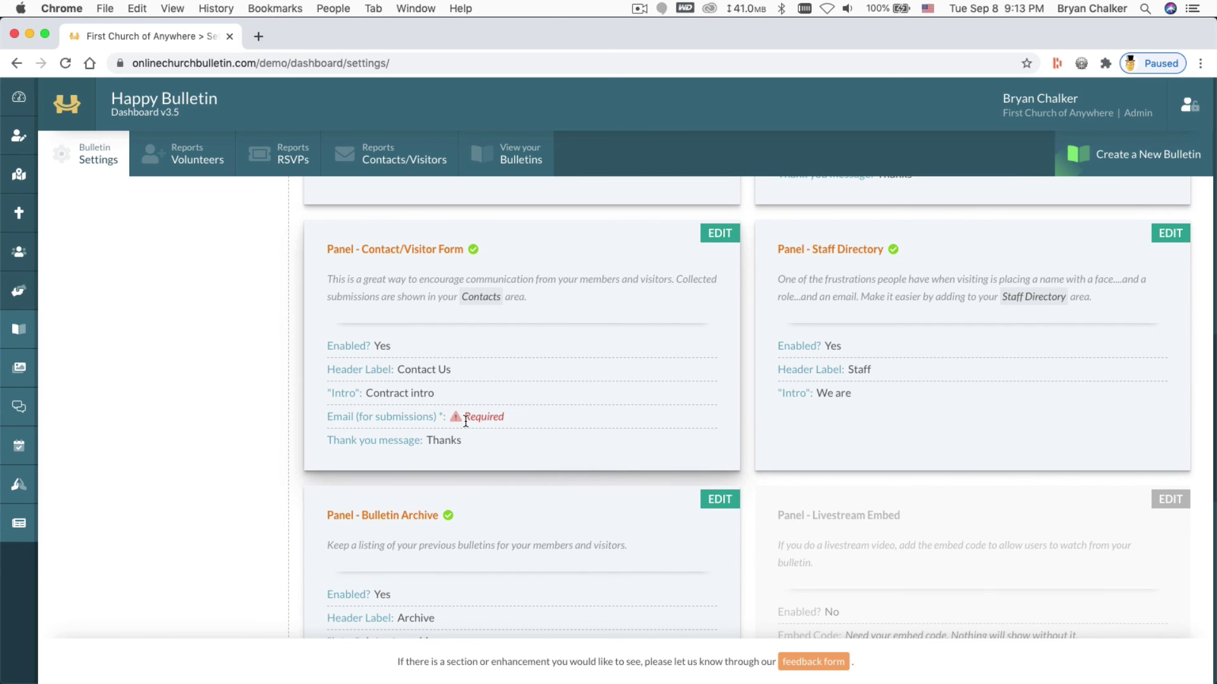
scroll(508, 431, up, 15)
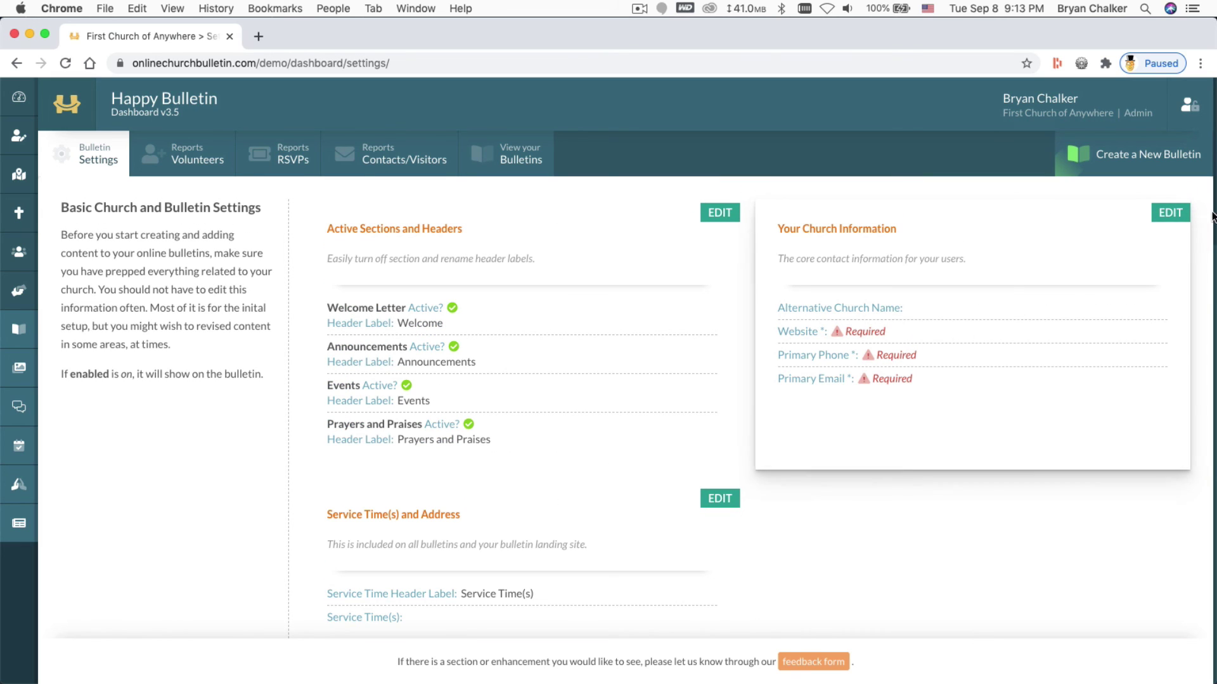
click(1170, 213)
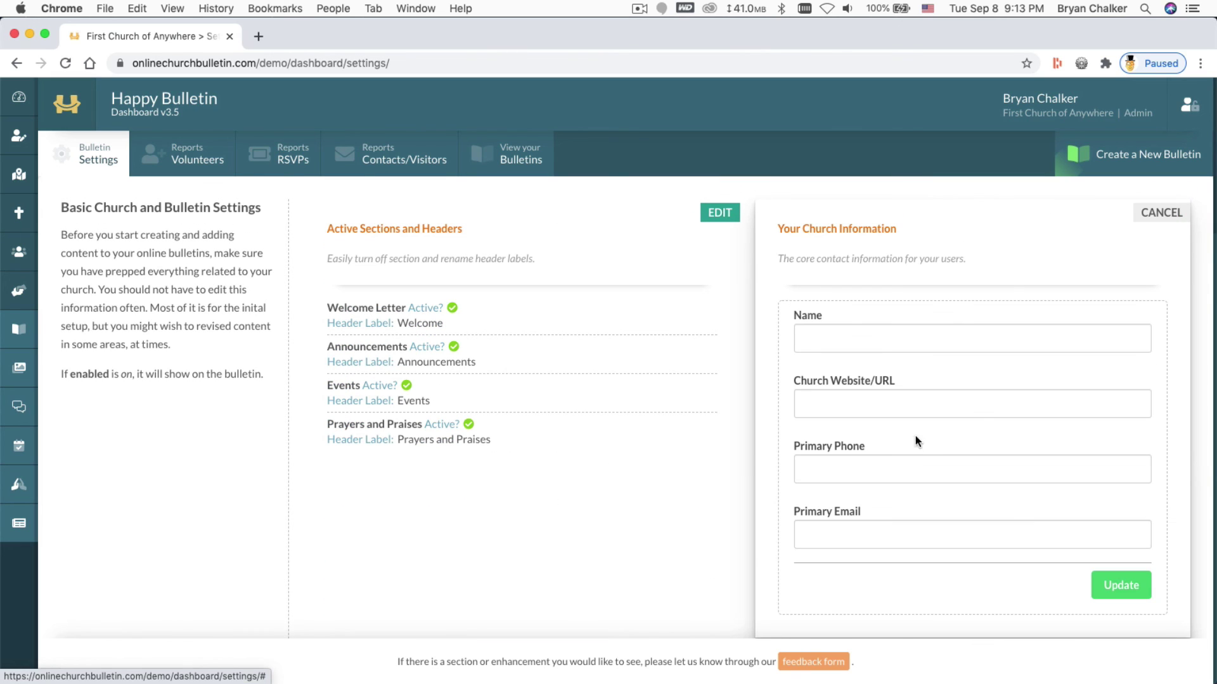
click(884, 402)
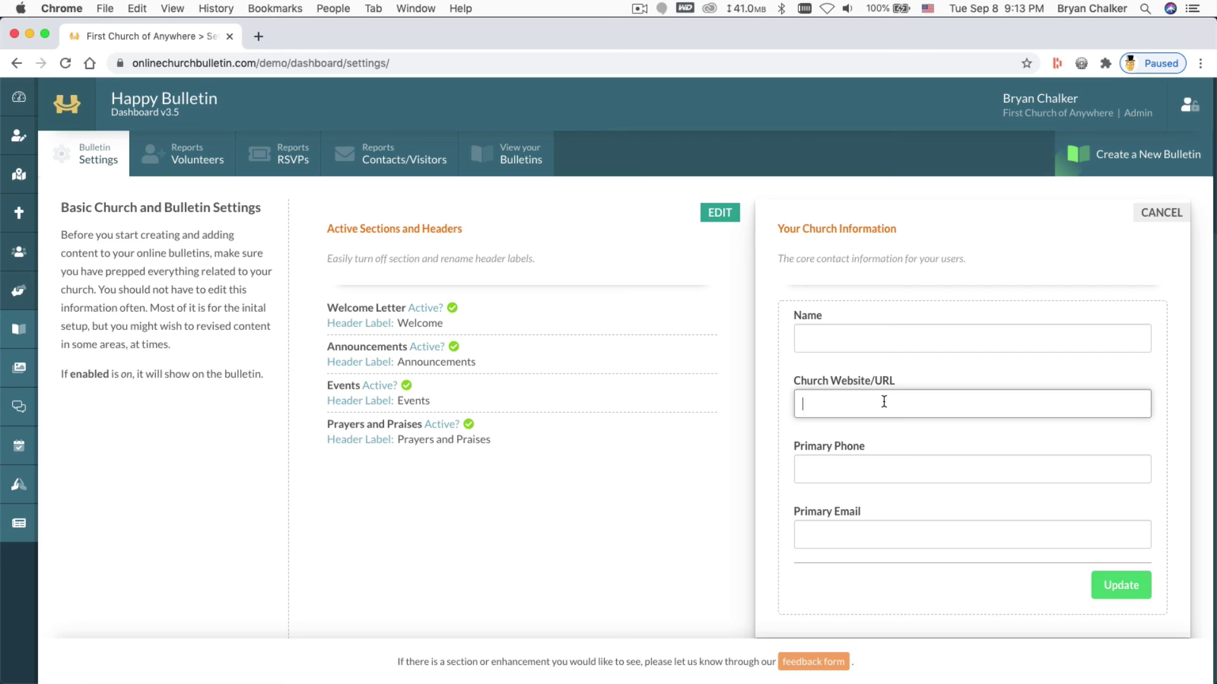
text(happybulletin.com)
click(802, 404)
text(https://)
key(Tab)
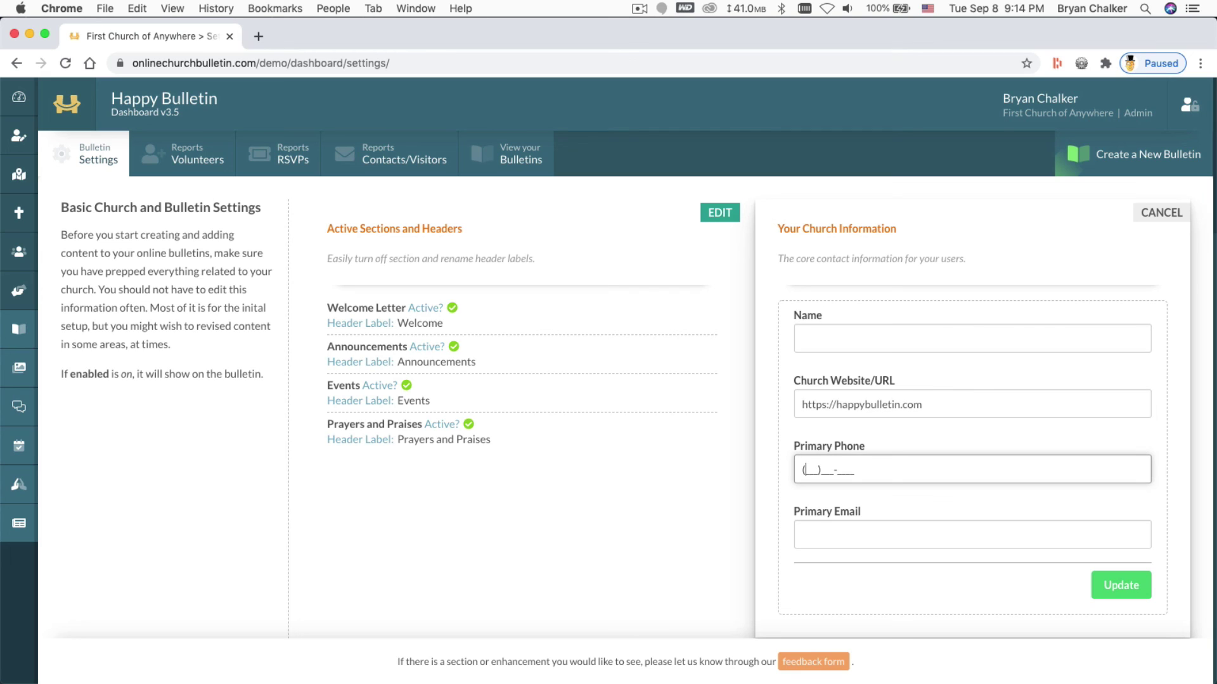
text(555)555-5555)
key(Tab)
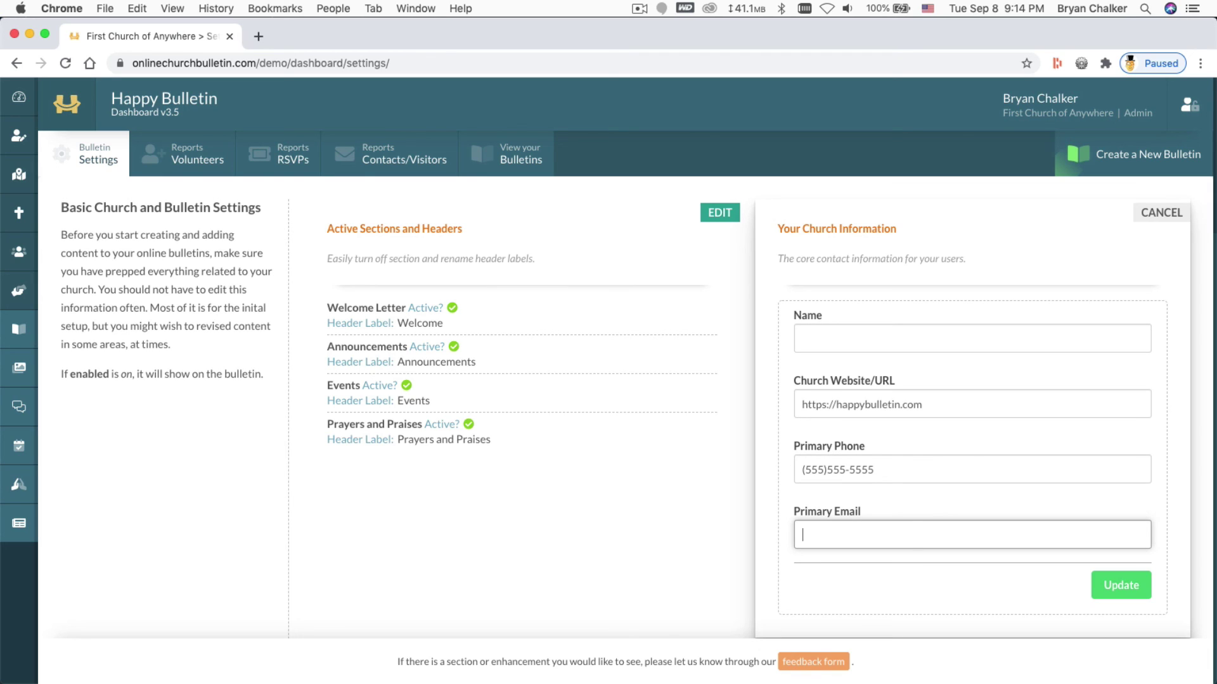
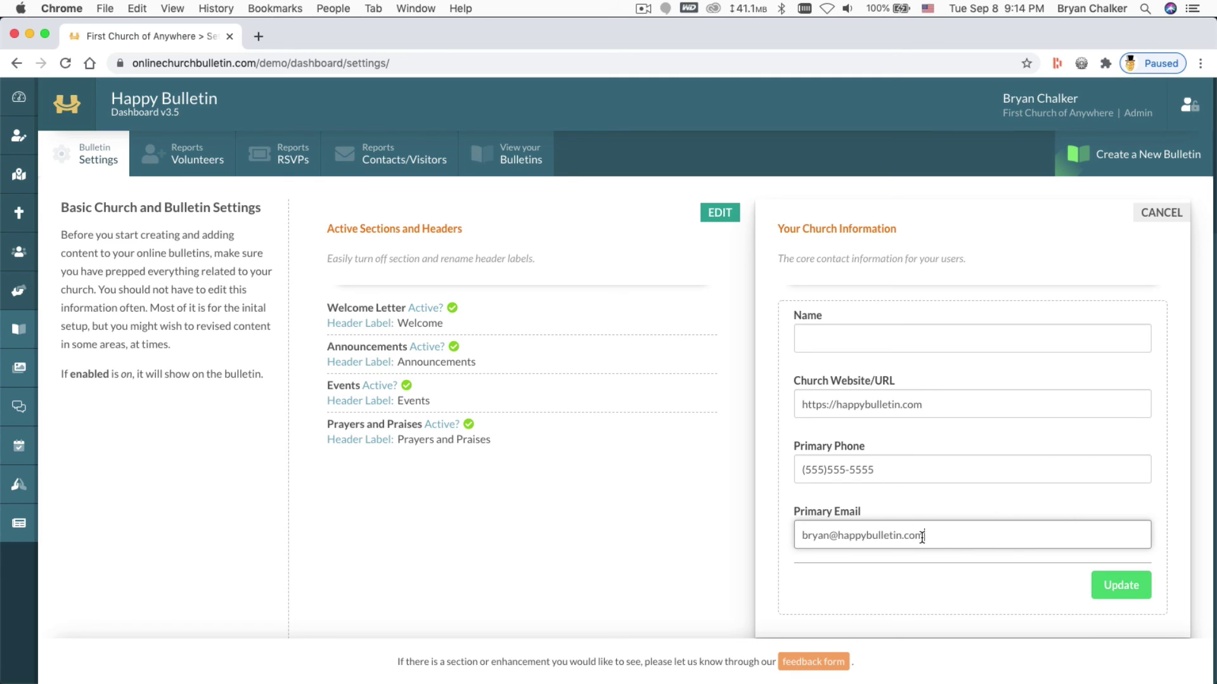
click(1132, 585)
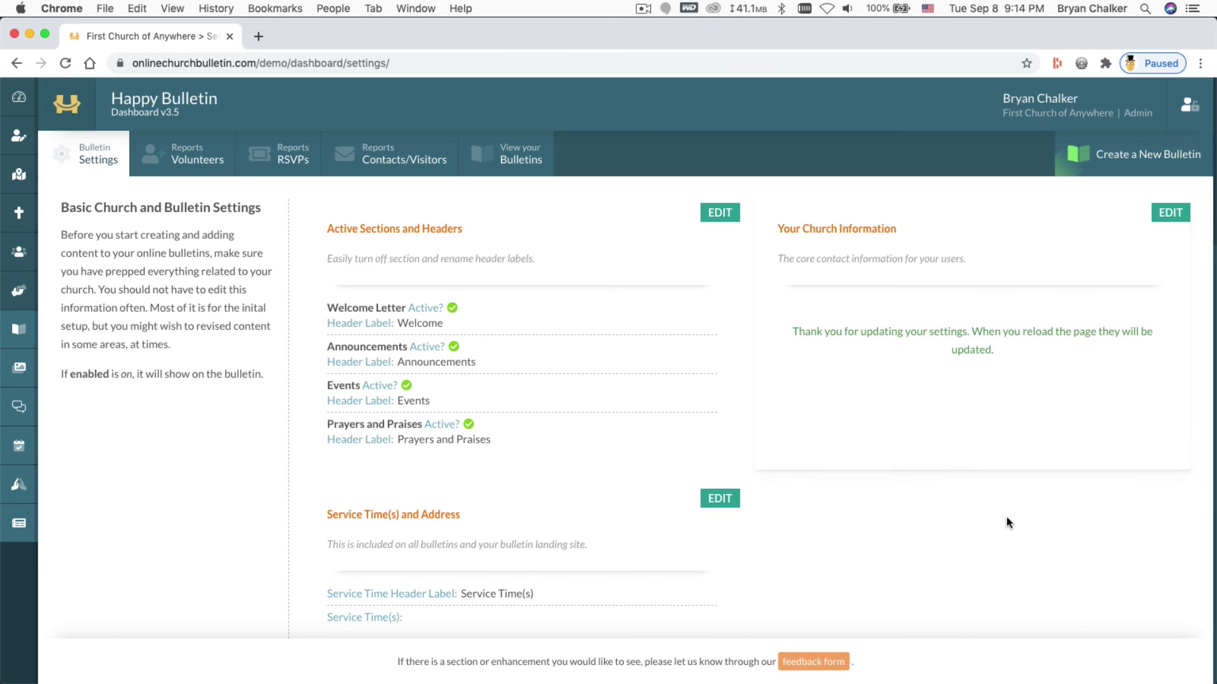
scroll(1021, 378, down, 6)
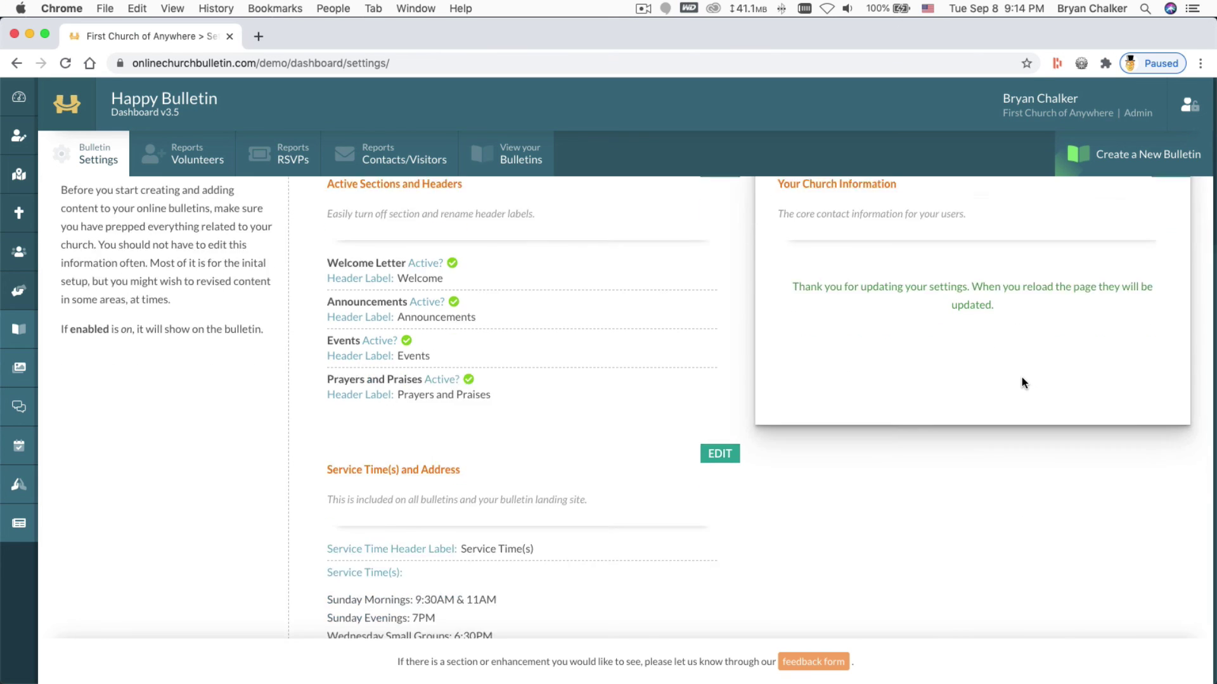
scroll(1010, 391, down, 3)
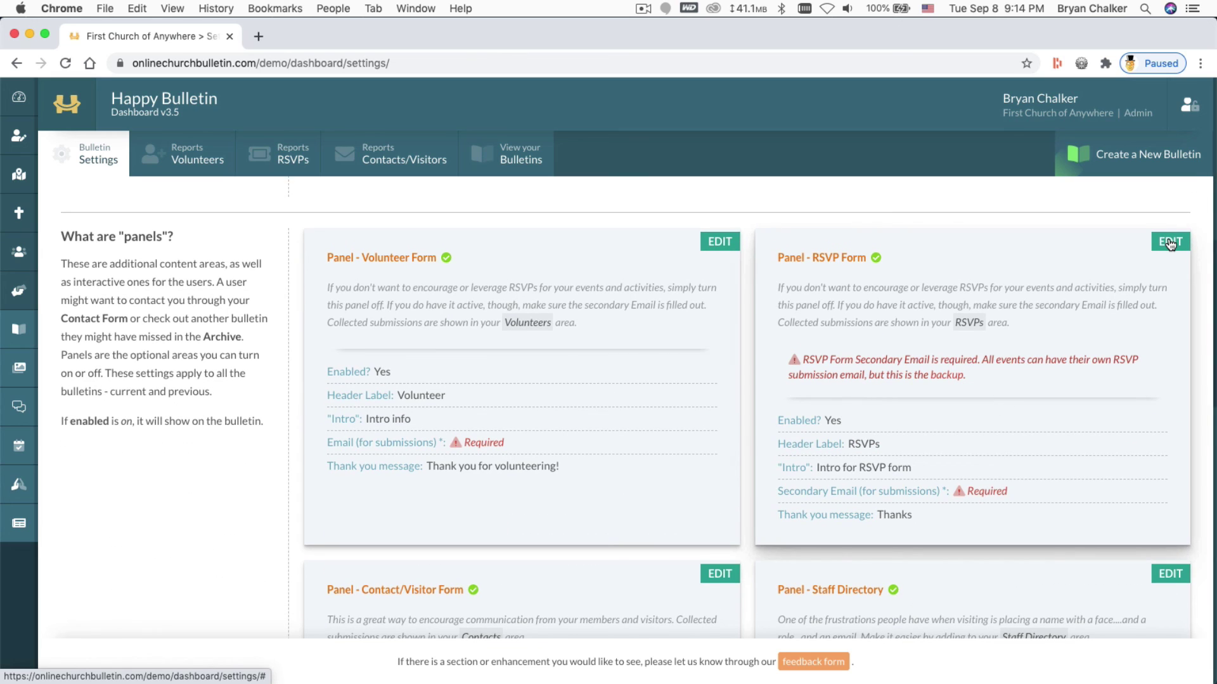
Add a backup secondary email to the RSVP Form panel and update it
click(1169, 243)
scroll(984, 492, down, 2)
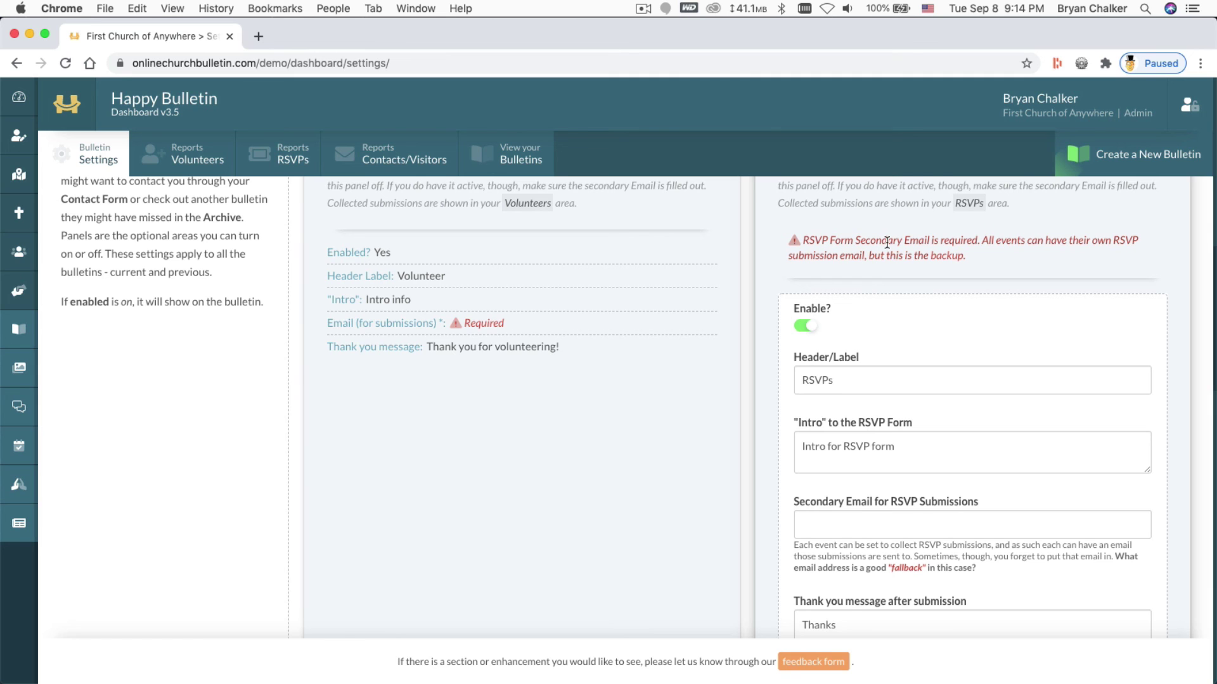
scroll(1108, 303, up, 1)
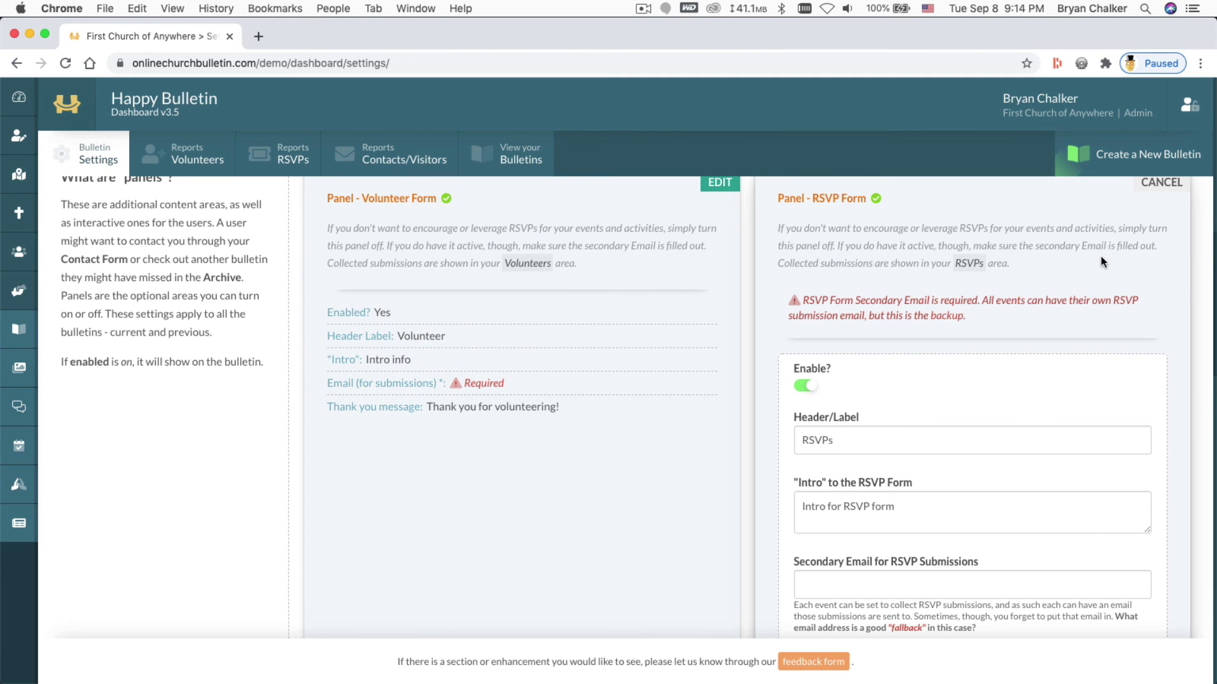
scroll(1048, 340, down, 4)
click(870, 360)
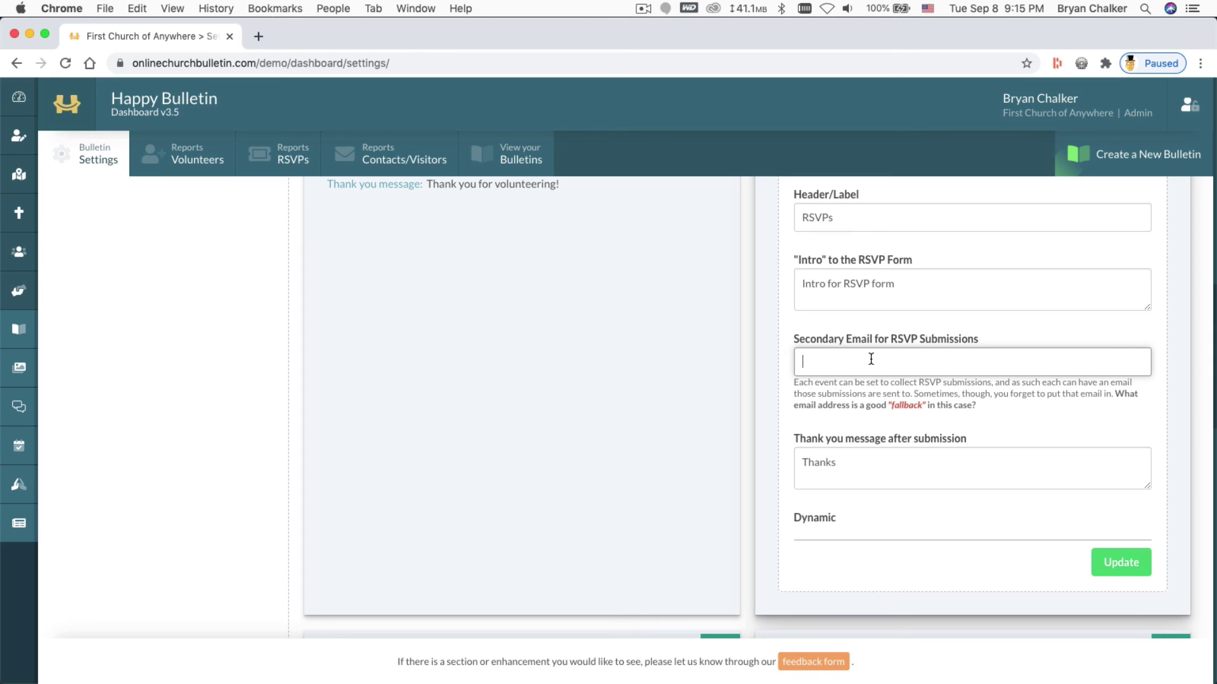
text(me@me.com)
click(1128, 560)
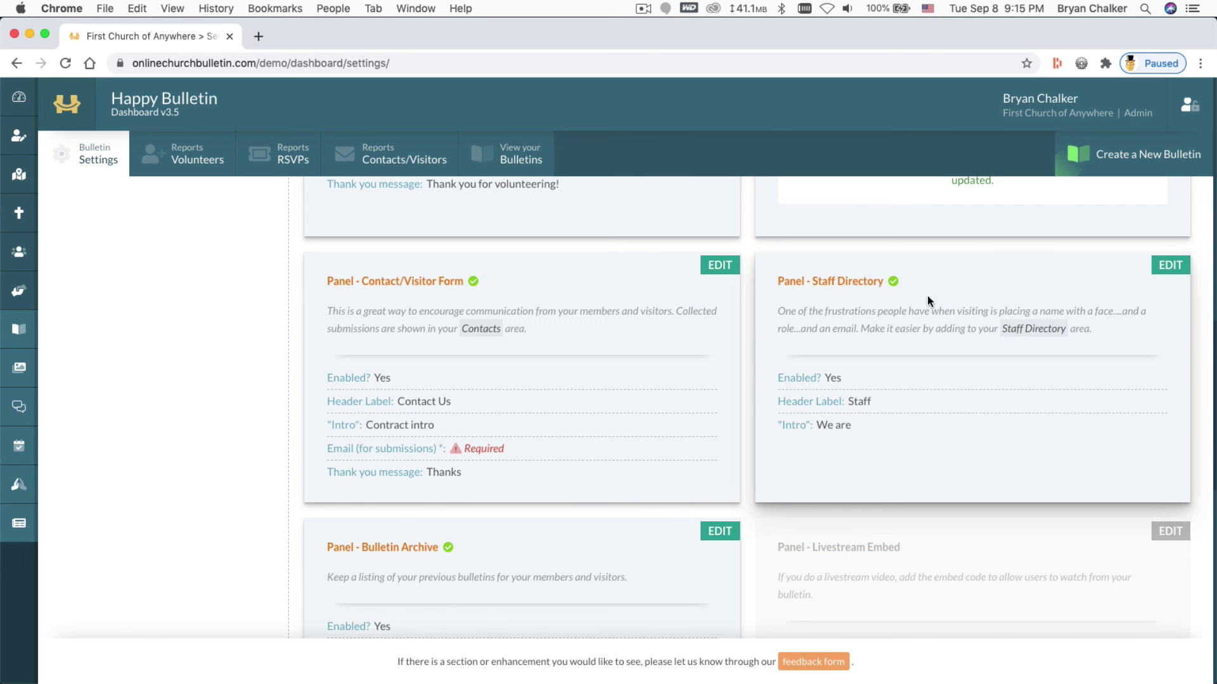
Set the admin user as the Contact/Visitor Form's notification recipient and update it
scroll(882, 276, up, 3)
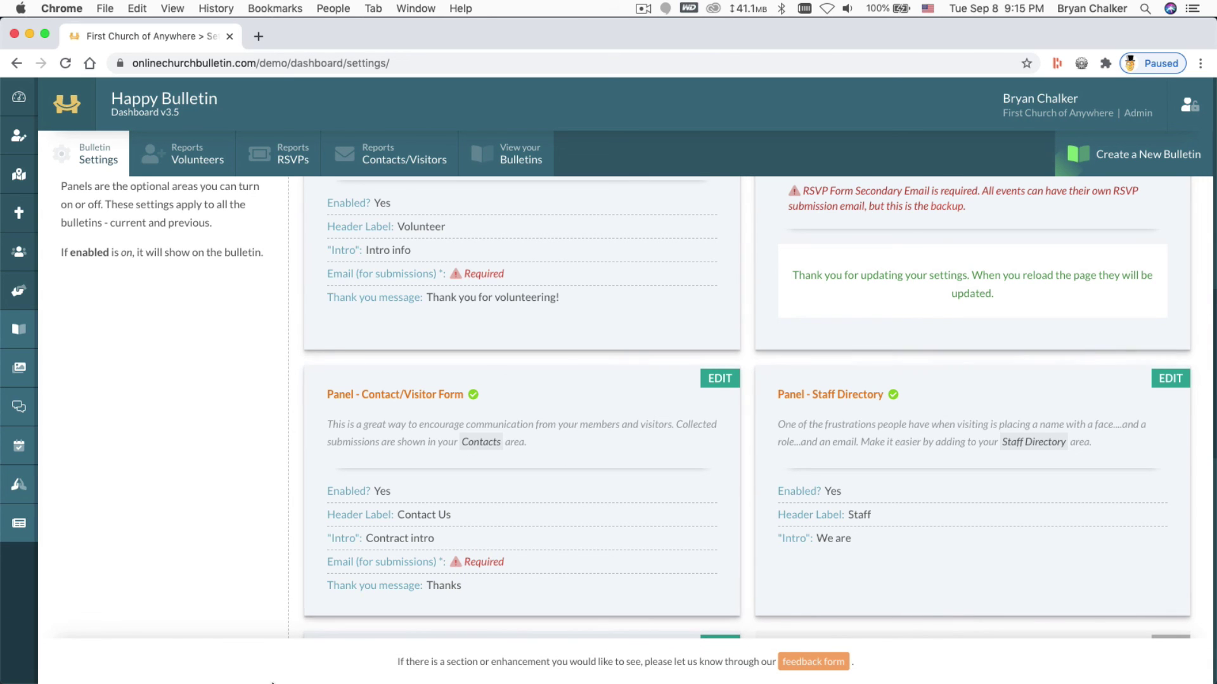
click(718, 383)
scroll(574, 414, down, 5)
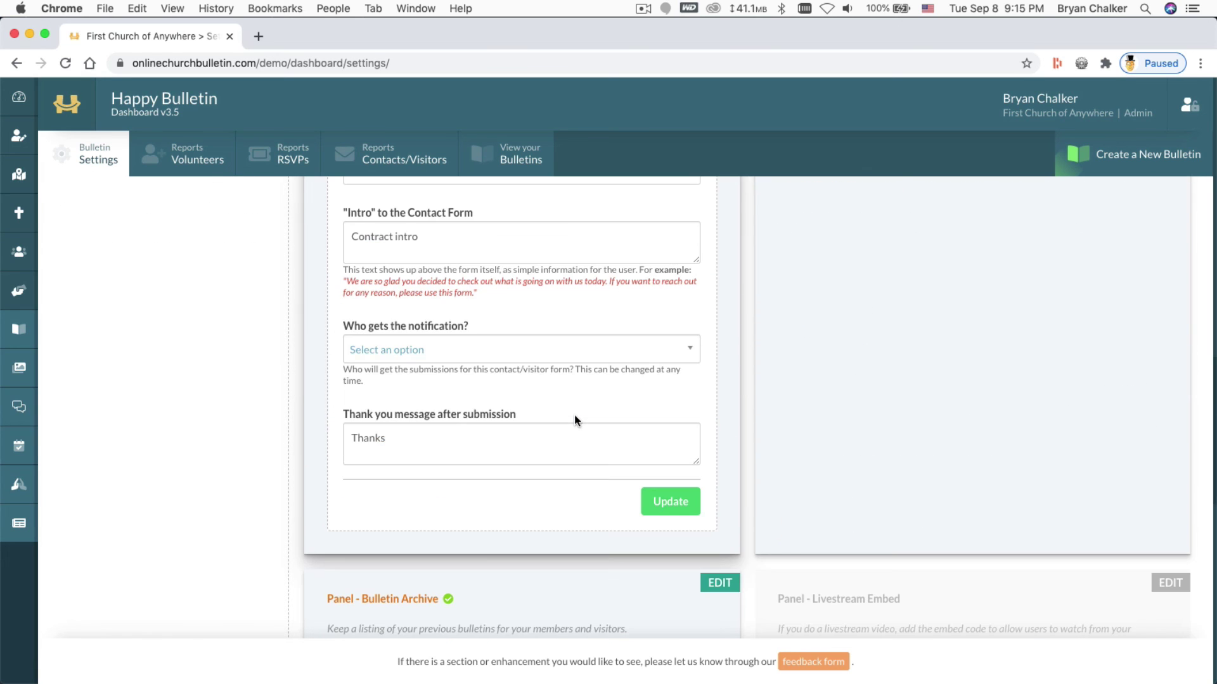
click(393, 350)
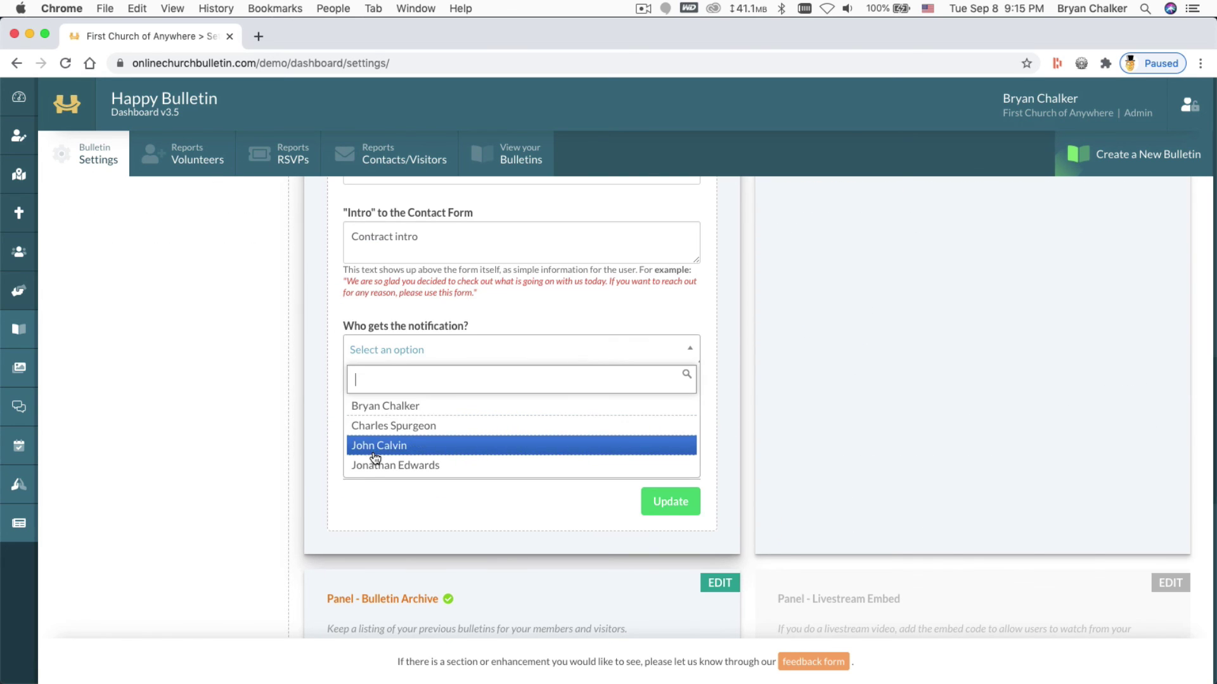
click(387, 406)
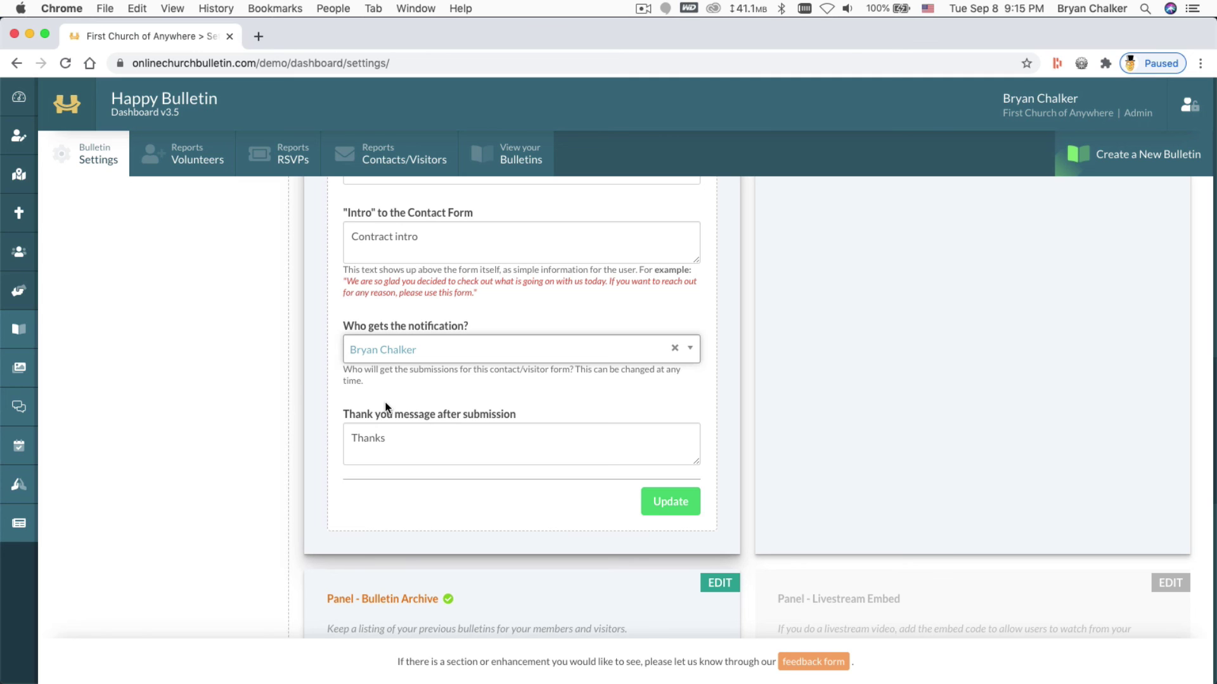
click(667, 501)
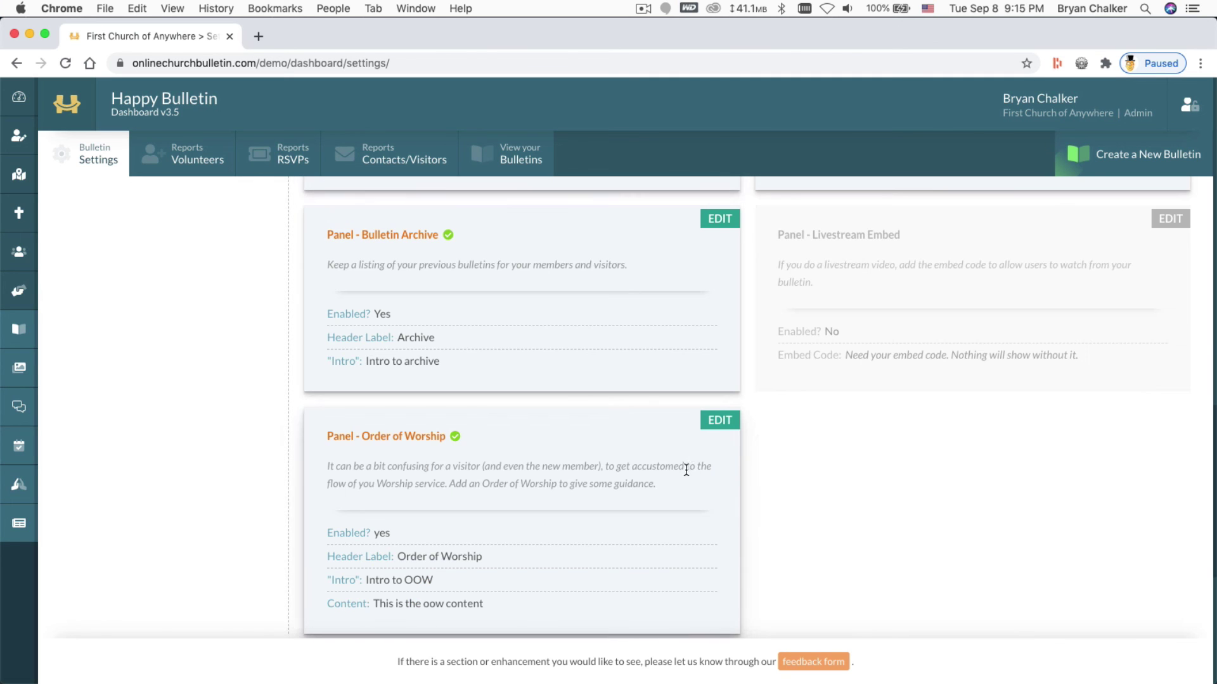
scroll(692, 491, up, 10)
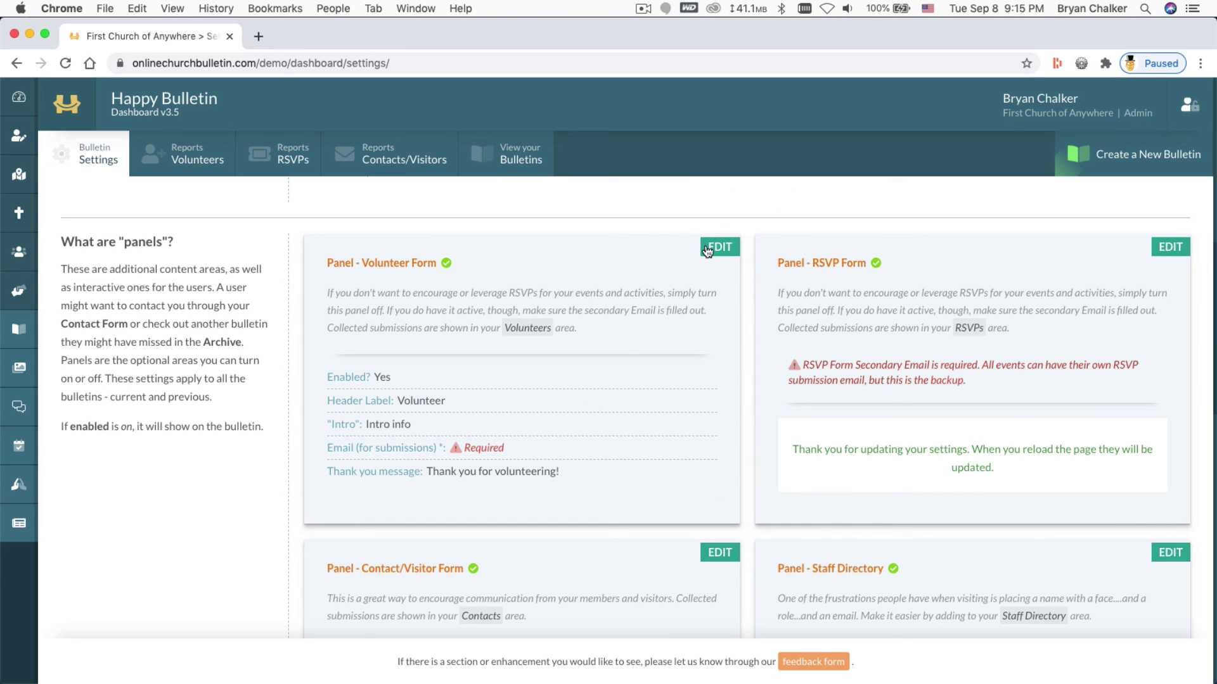
click(713, 253)
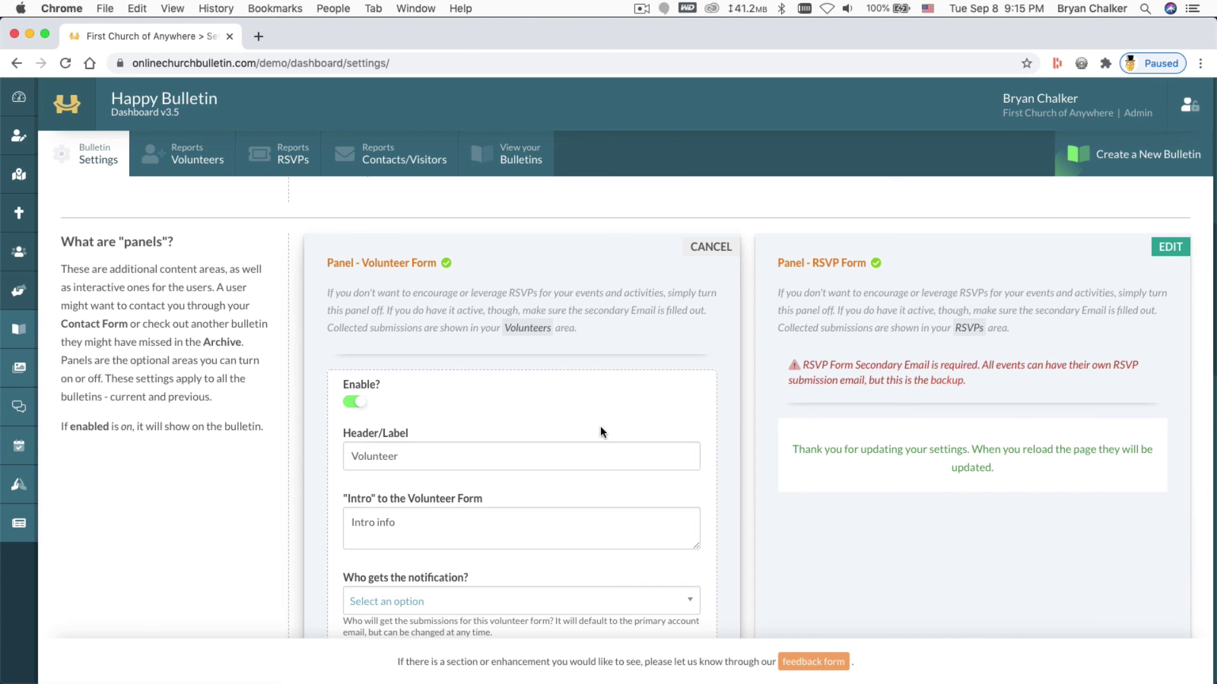
scroll(599, 427, down, 2)
scroll(600, 427, up, 6)
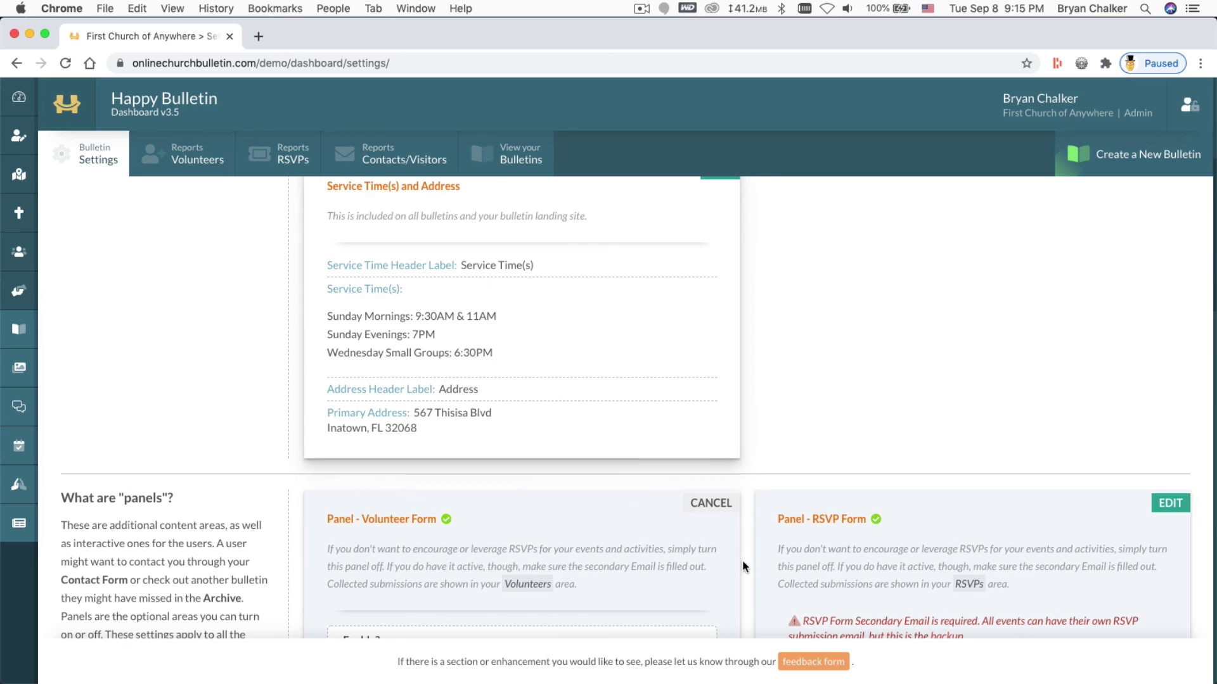
click(723, 503)
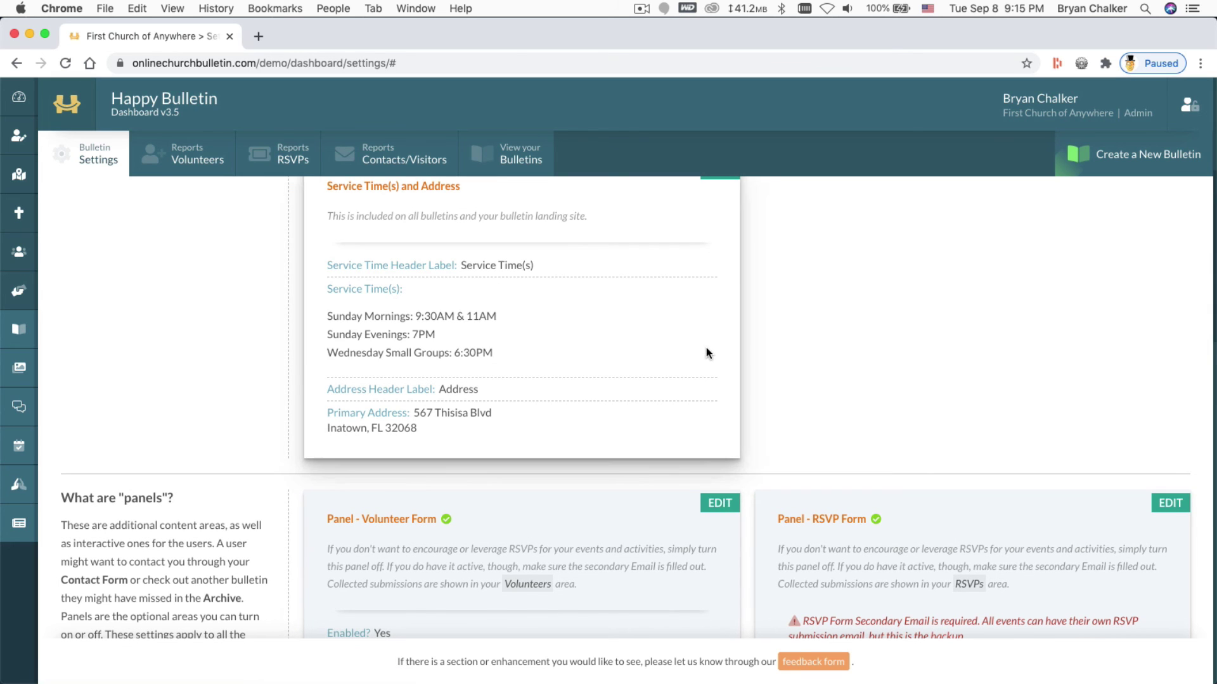
scroll(630, 531, down, 2)
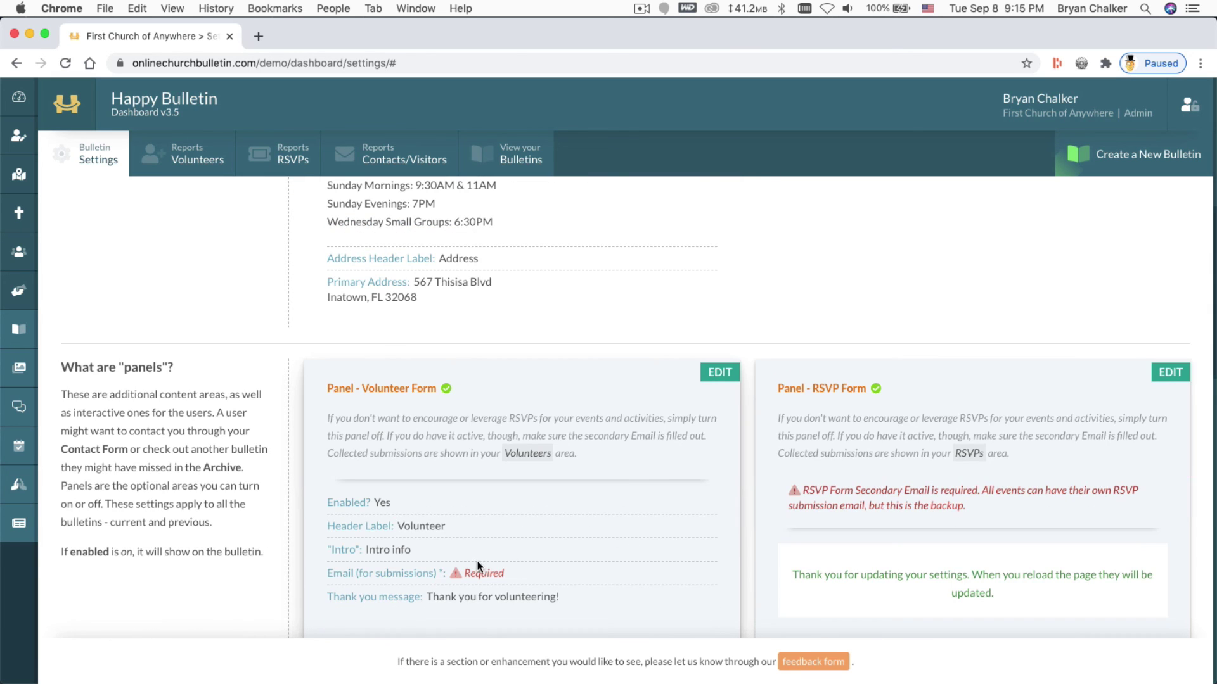
mouse_move(16, 94)
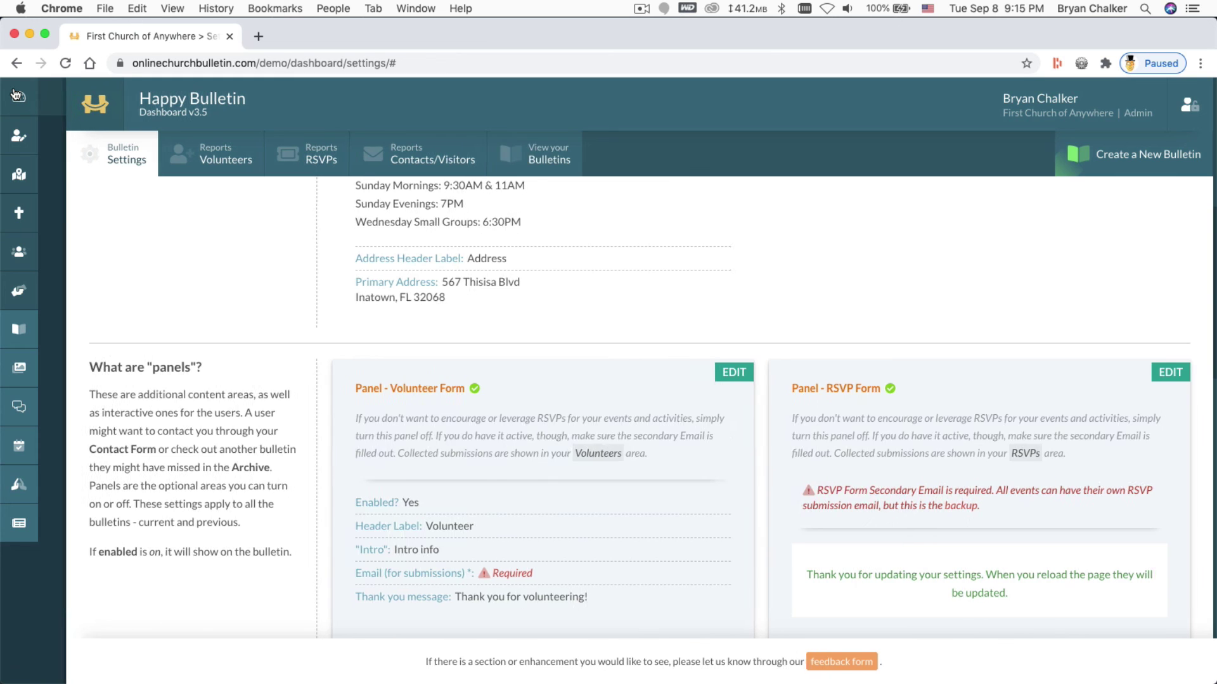
click(18, 95)
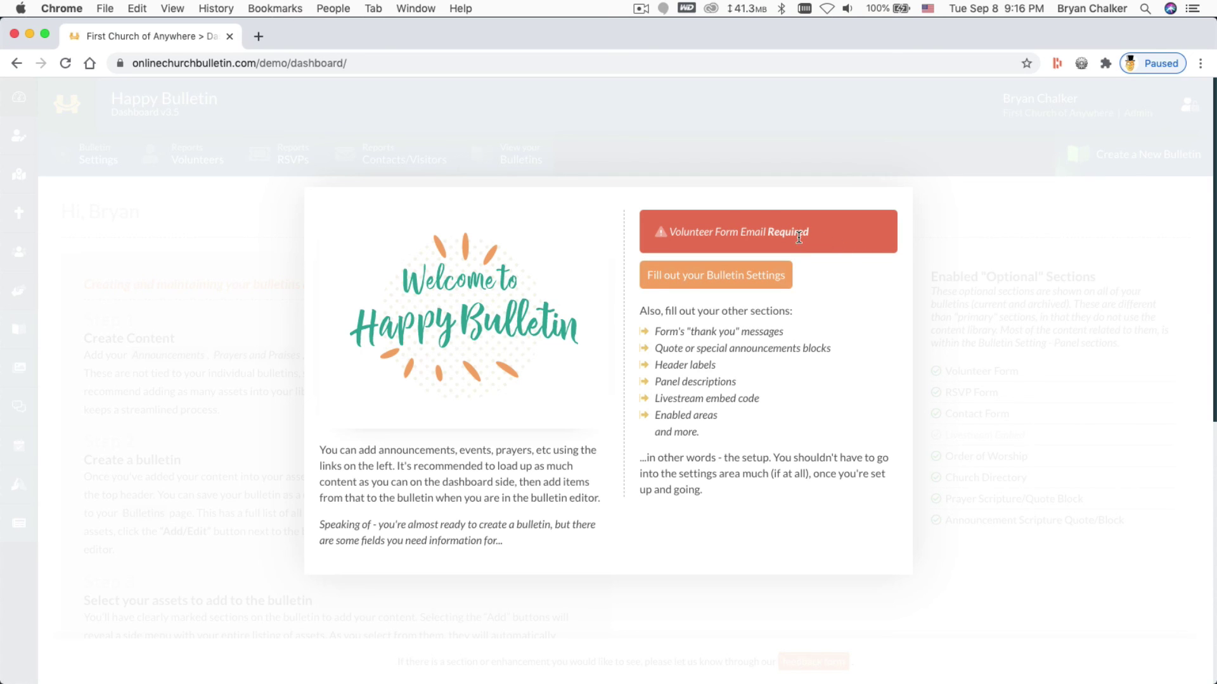
click(729, 279)
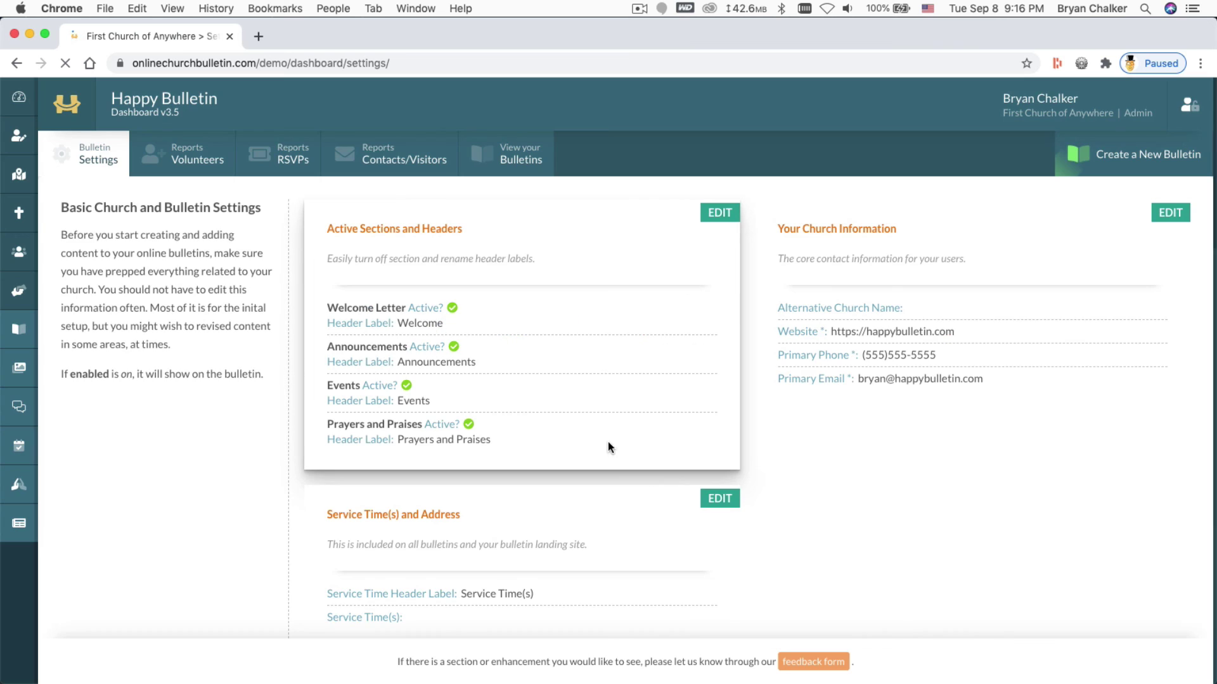
Choose the admin user as the Volunteer Form's notification recipient, update it, and go to the dashboard
scroll(656, 454, down, 10)
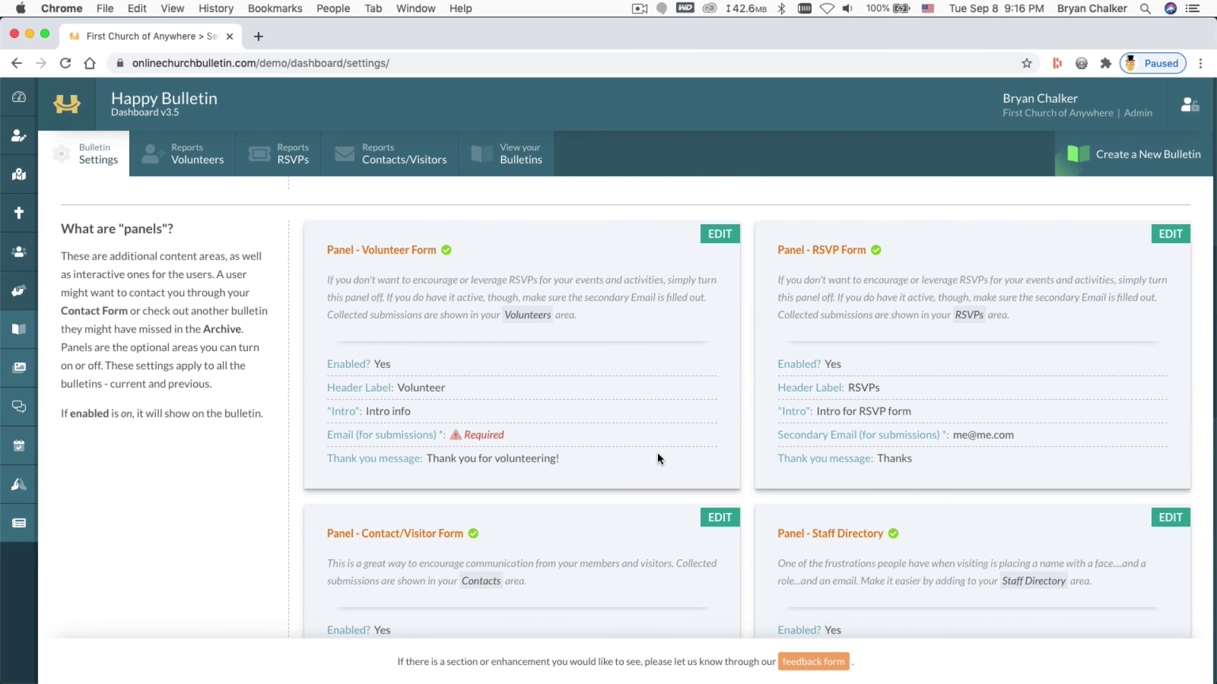
click(710, 237)
scroll(581, 398, down, 2)
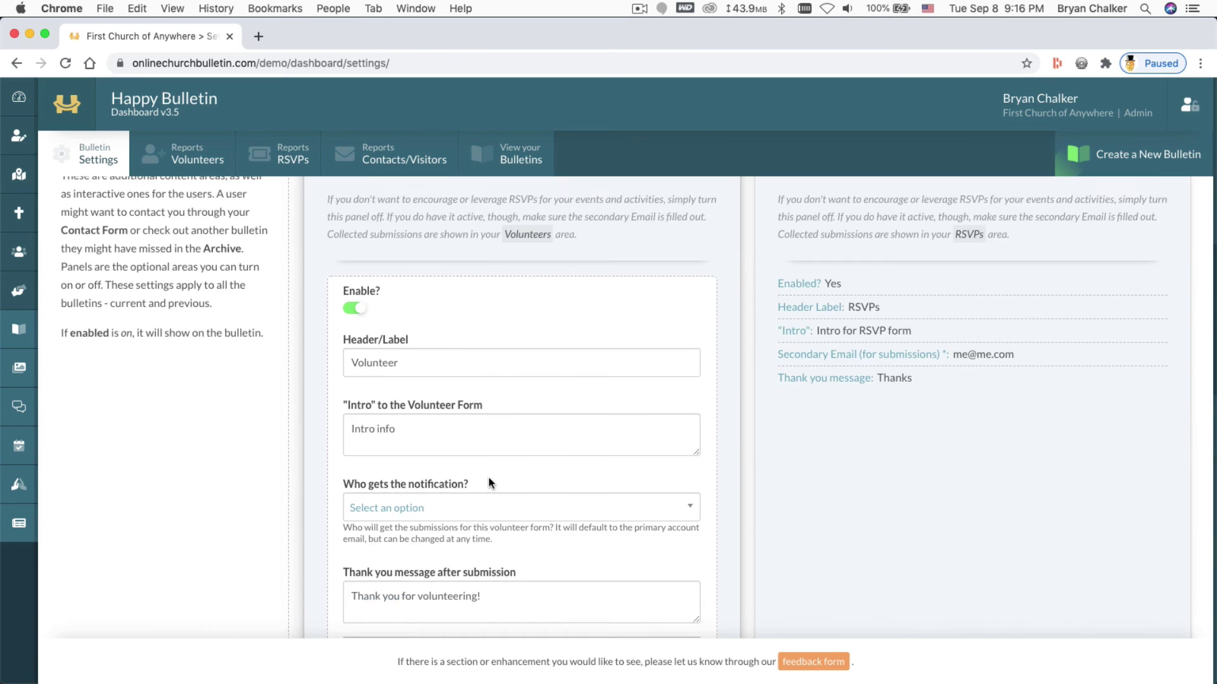
scroll(482, 469, down, 4)
click(433, 361)
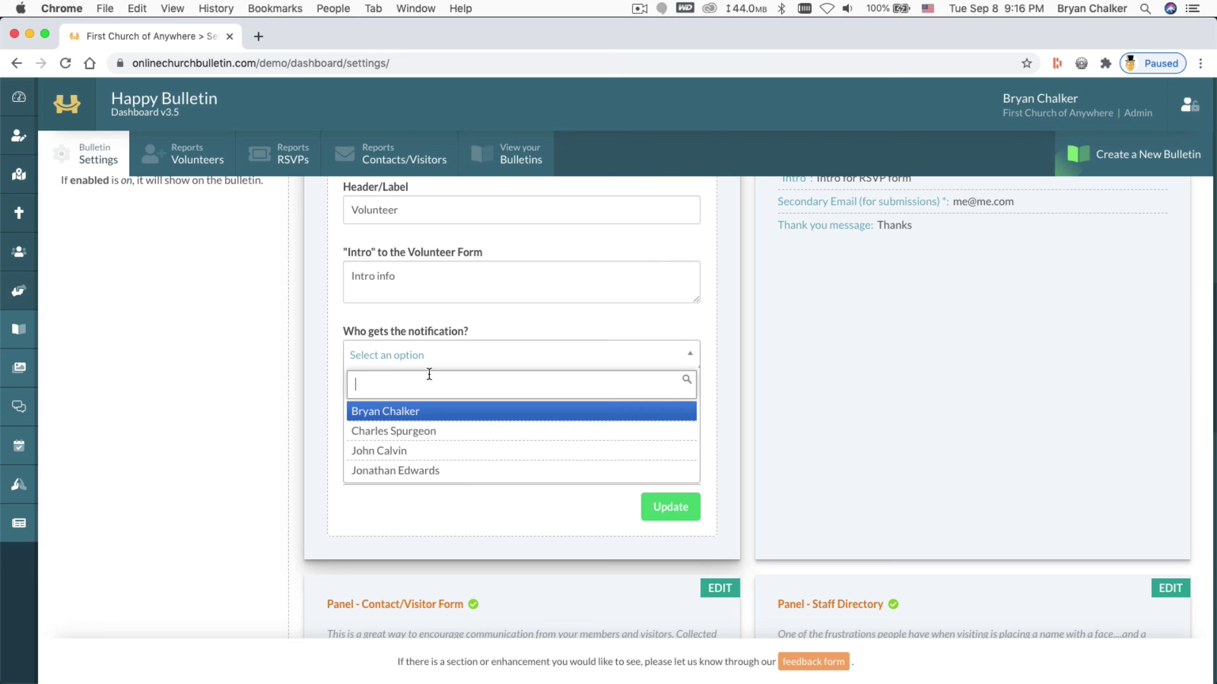
click(415, 413)
click(659, 505)
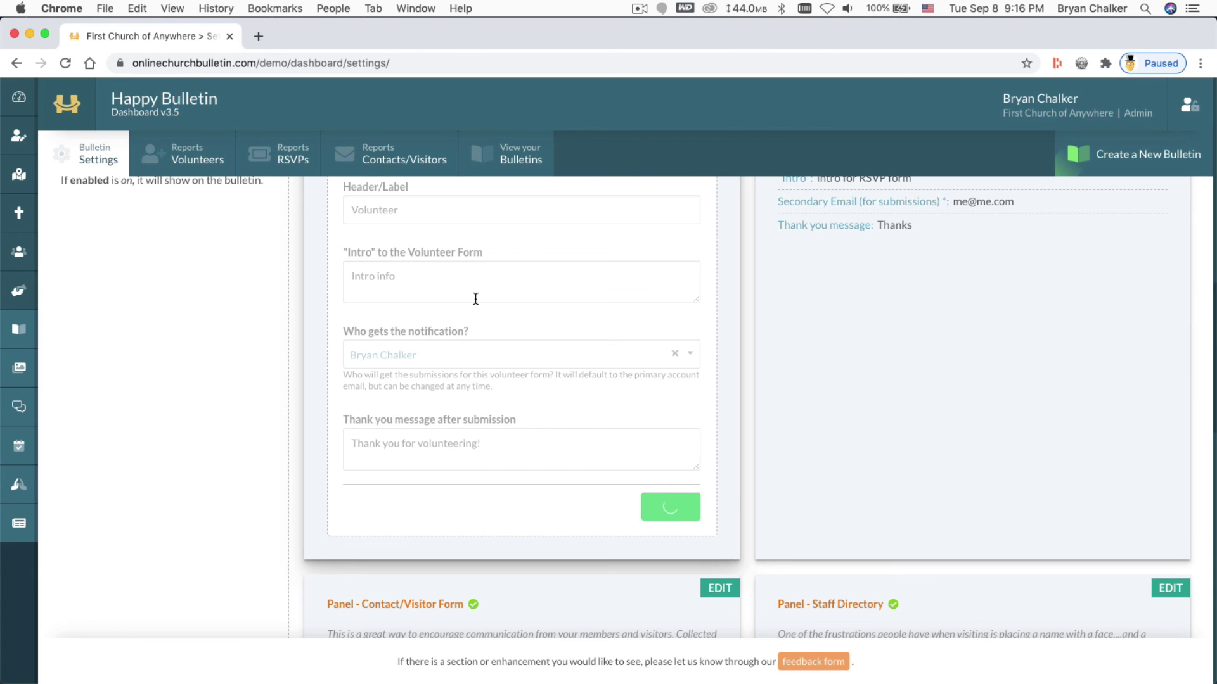
click(17, 97)
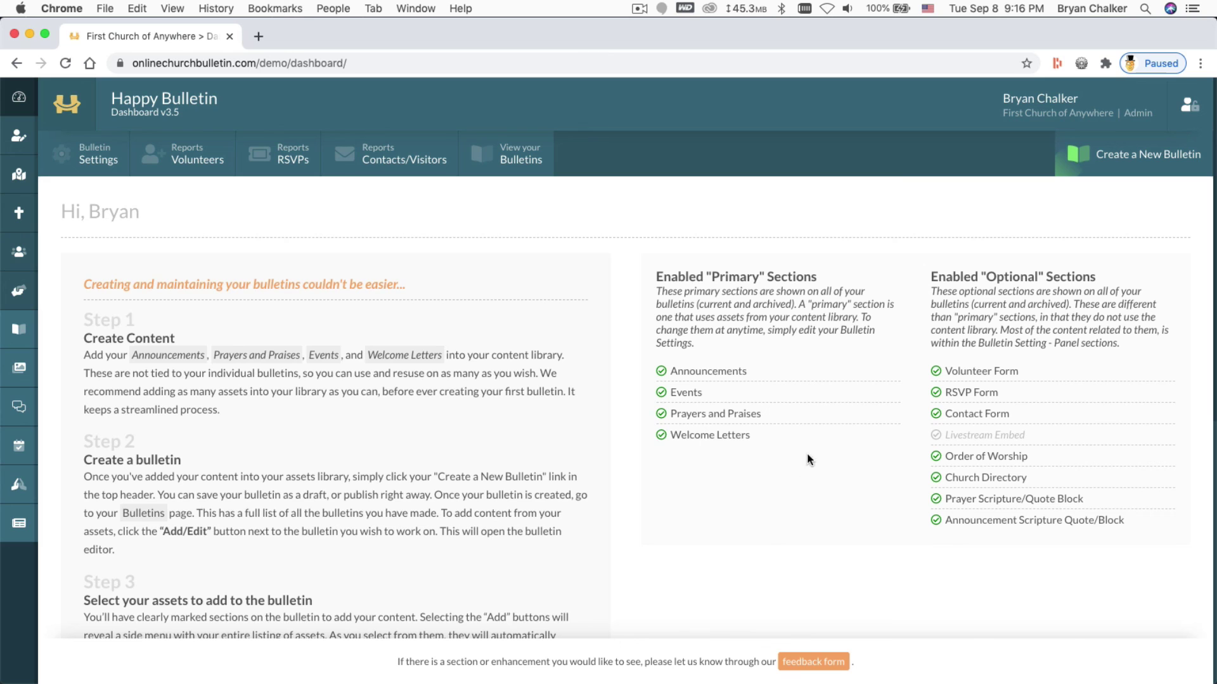
Scroll the dashboard down to the embed code and back, then open 'Create a New Bulletin'
scroll(694, 481, down, 3)
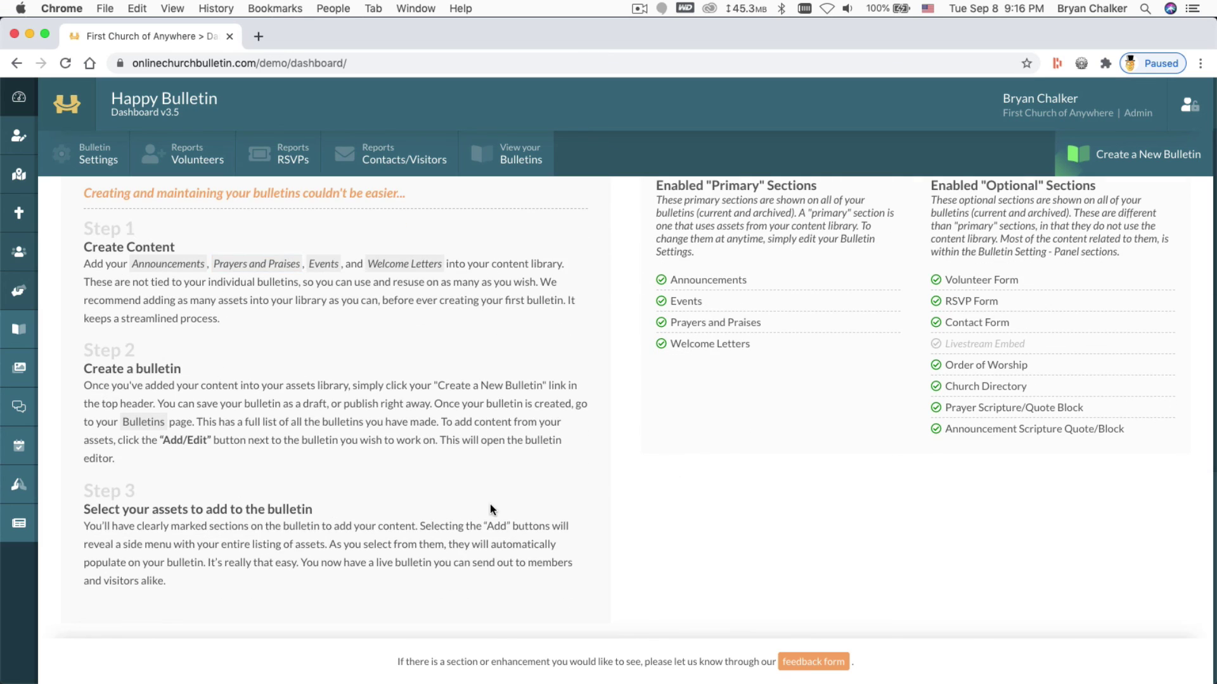
scroll(490, 507, down, 10)
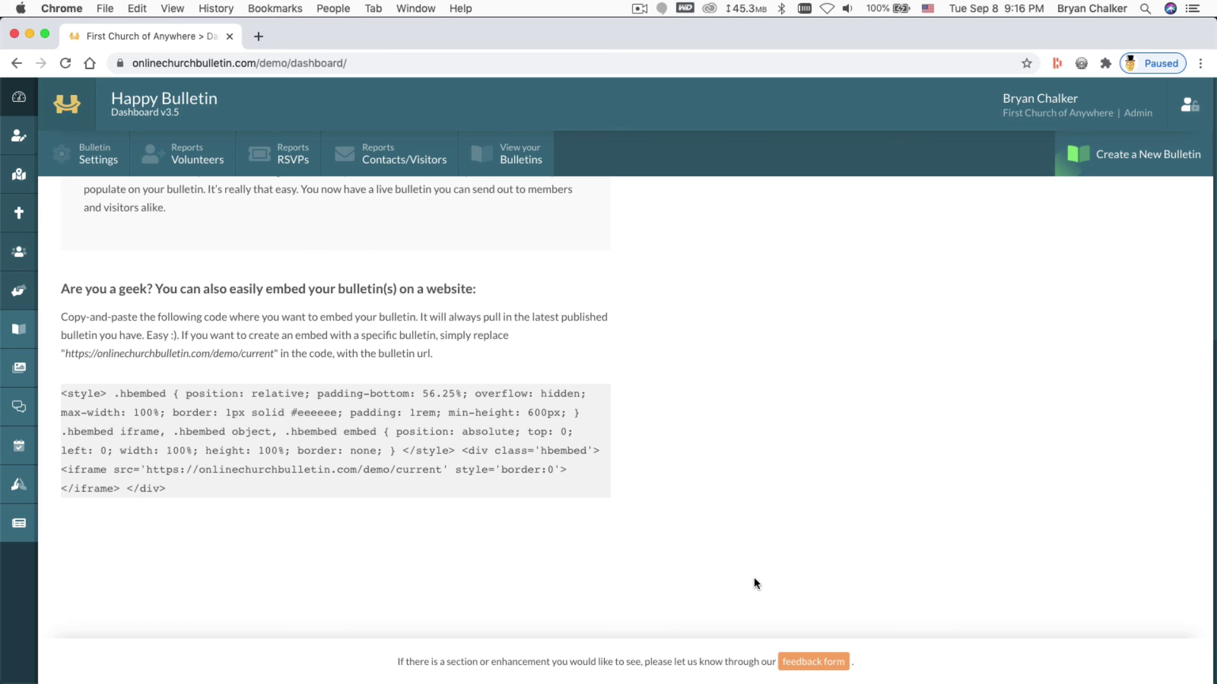
scroll(754, 582, up, 11)
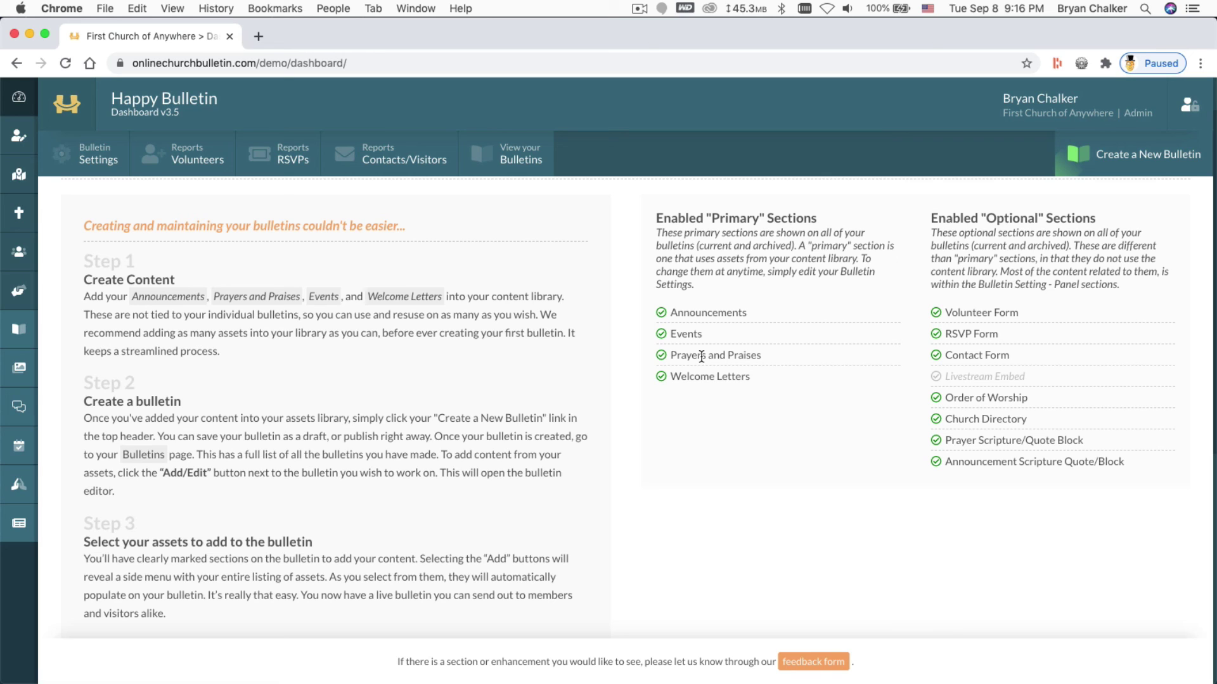
click(1144, 163)
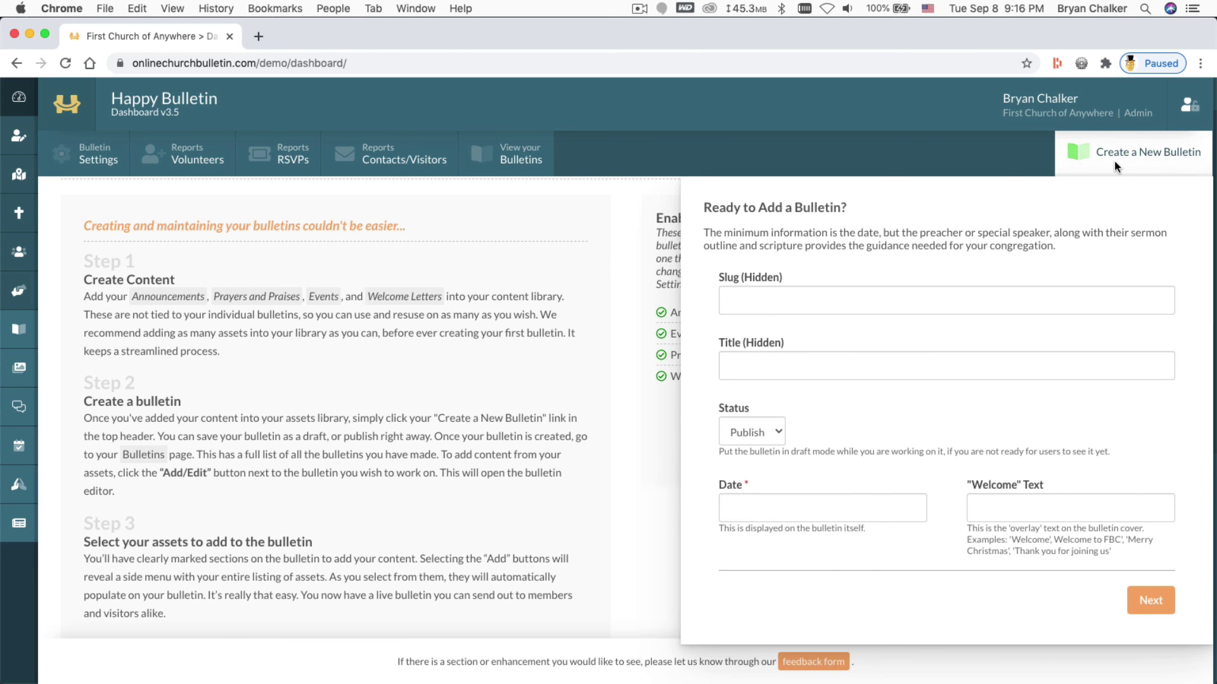
Close the 'Ready to Add a Bulletin?' form without adding a bulletin
click(1114, 161)
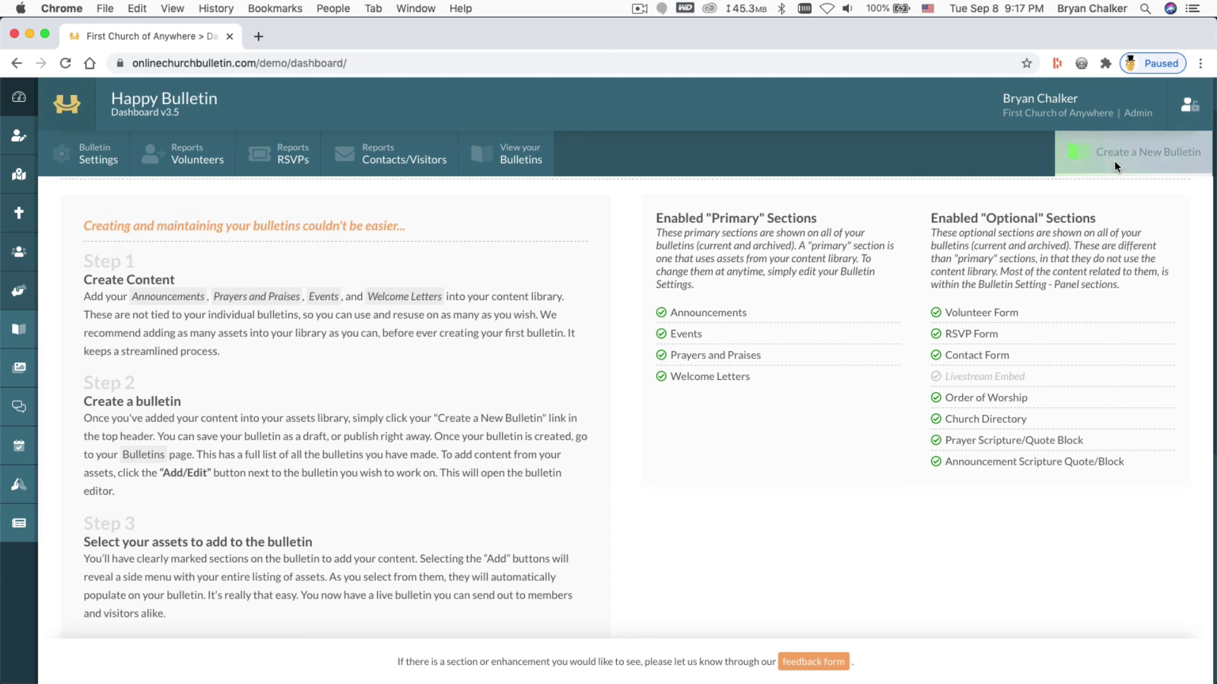